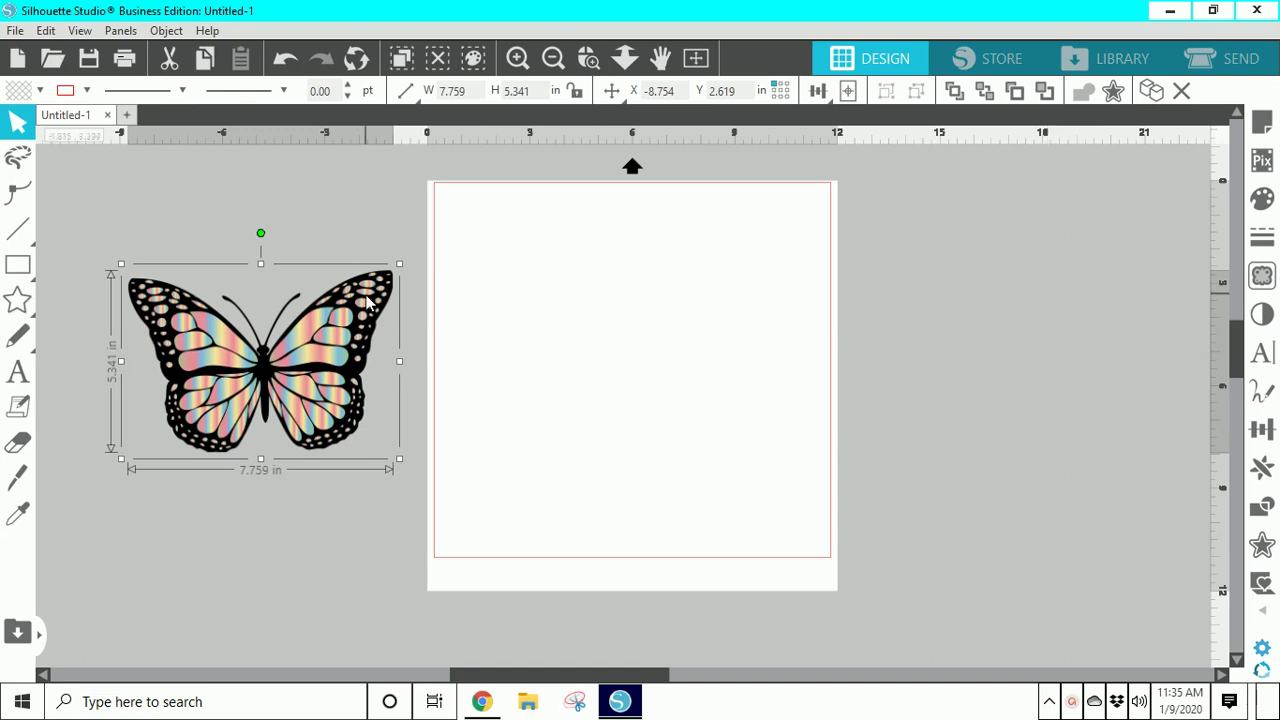
Trace the whole butterfly image with the Trace style to get its detailed cut lines
click(1268, 282)
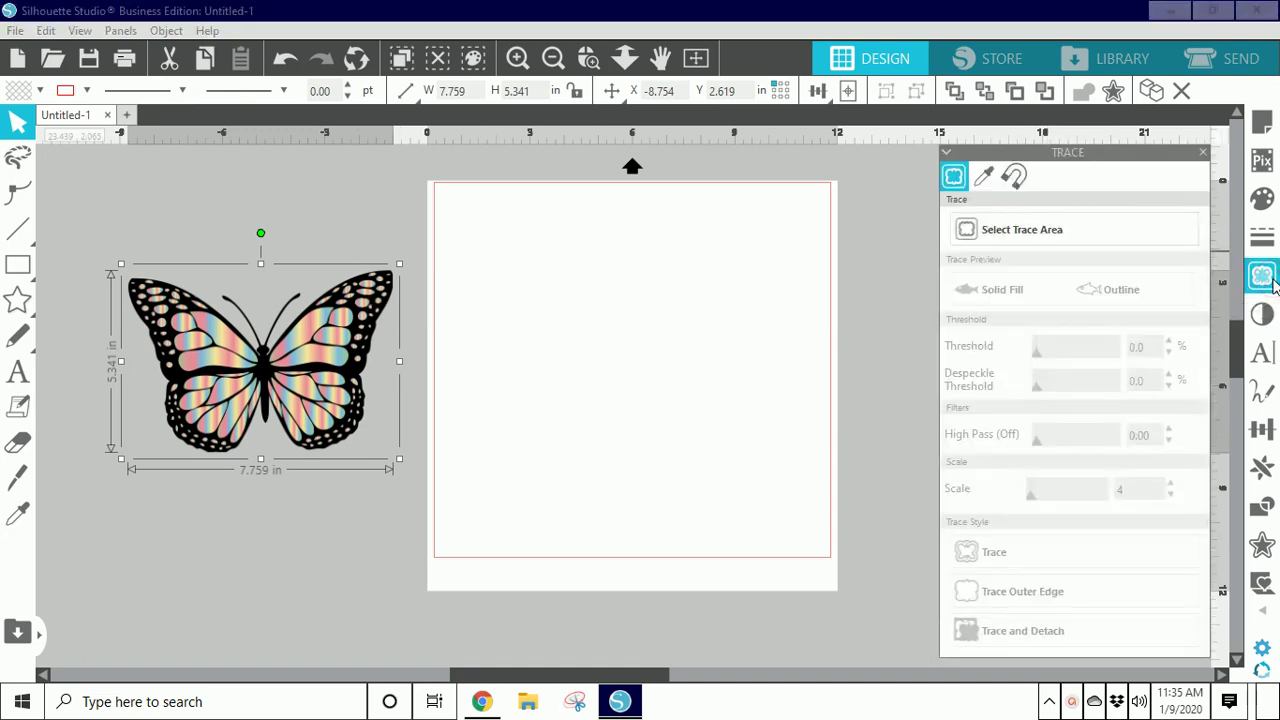
click(1092, 232)
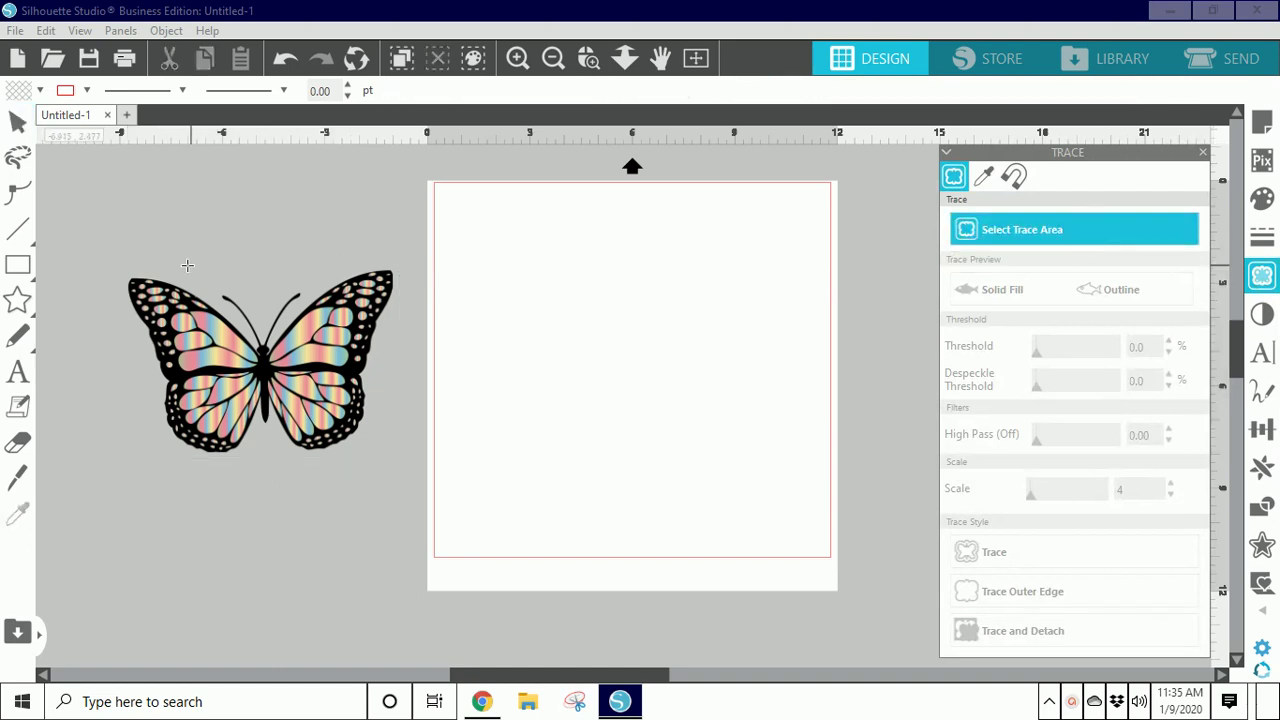
mouse_move(117, 259)
mouse_down()
mouse_move(175, 415)
mouse_move(413, 459)
mouse_up()
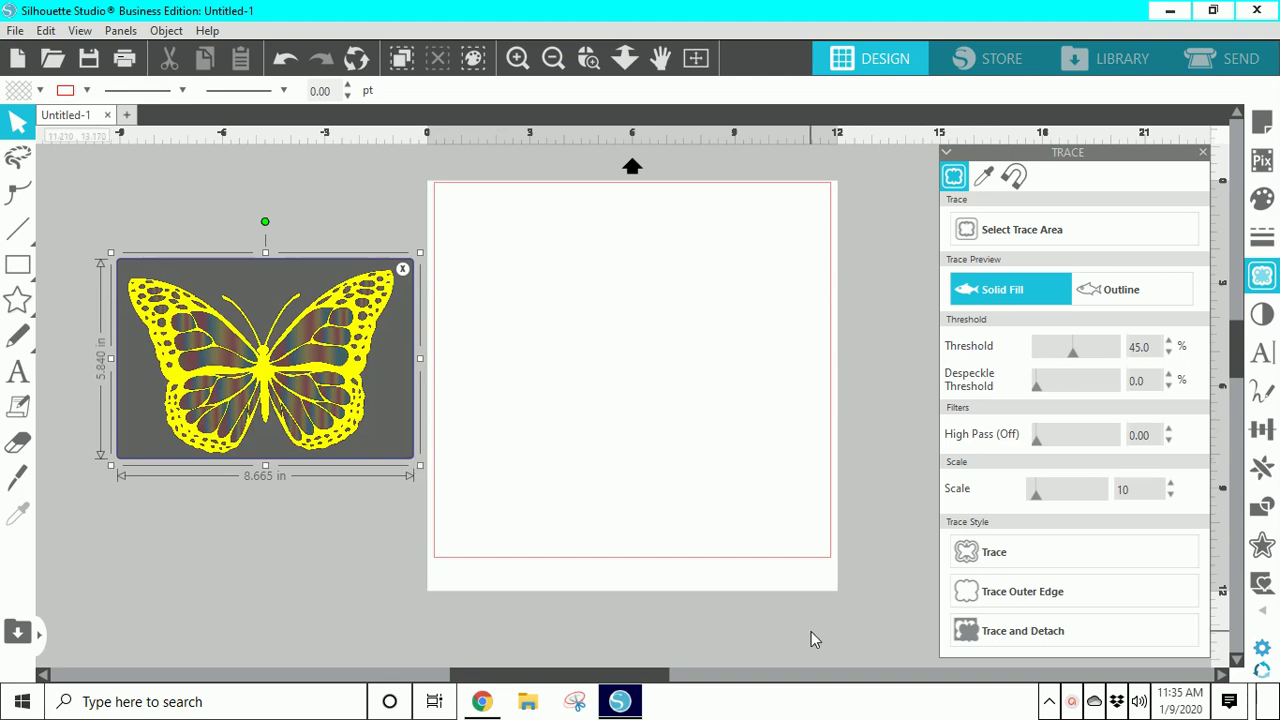
click(1095, 565)
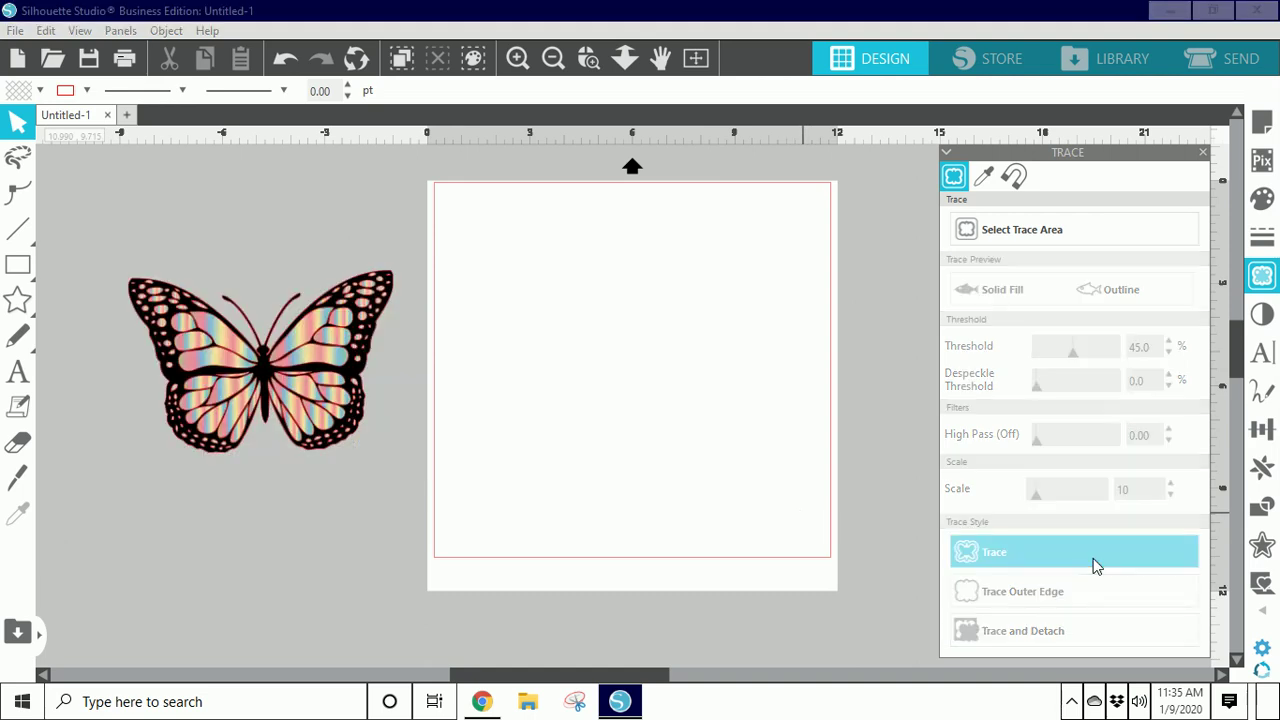
Separate the detailed trace from the butterfly image, placing the trace on the page and the image beside the page
mouse_move(366, 429)
mouse_down()
mouse_move(549, 389)
mouse_move(776, 394)
mouse_move(763, 383)
mouse_up()
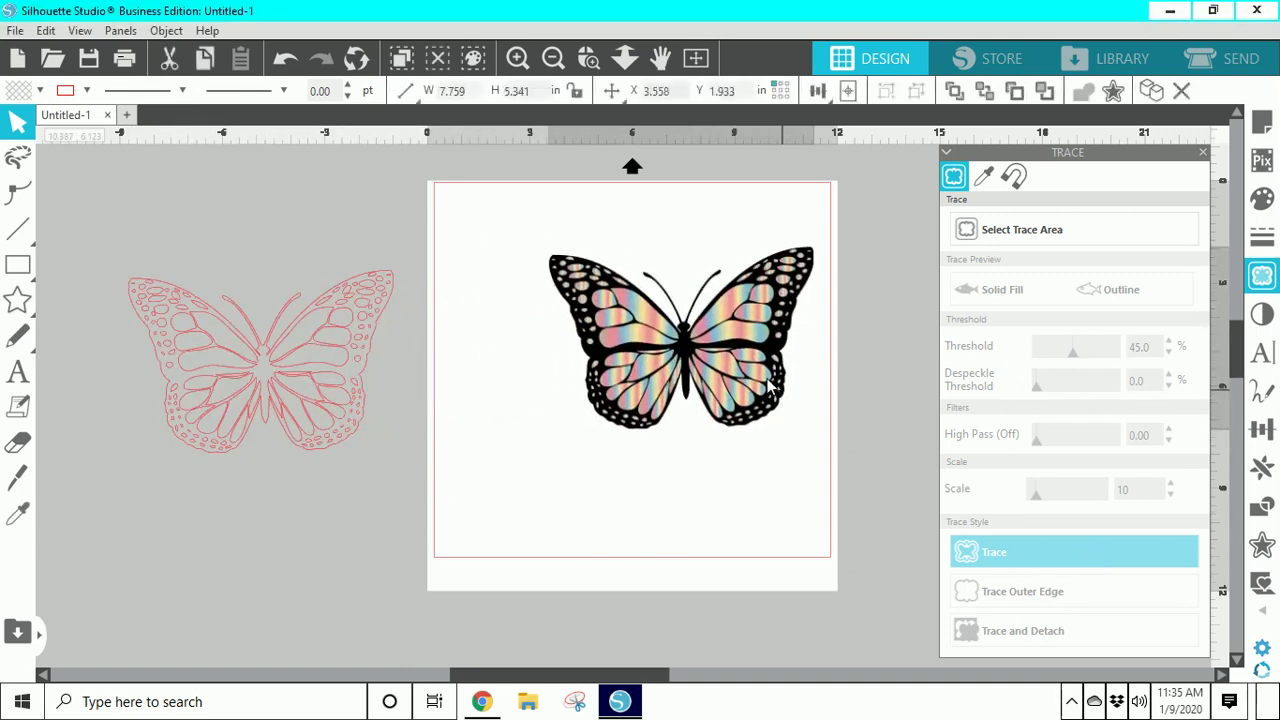
key(ctrl+z)
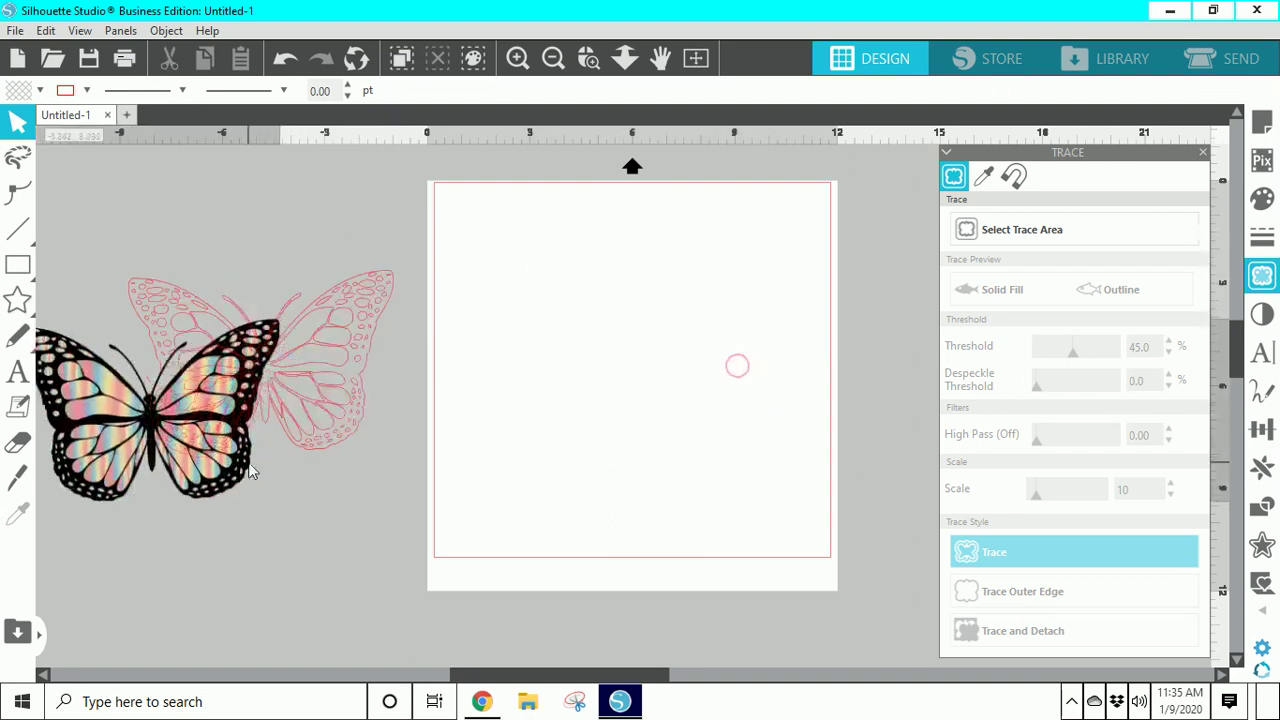
drag(314, 420, 746, 380)
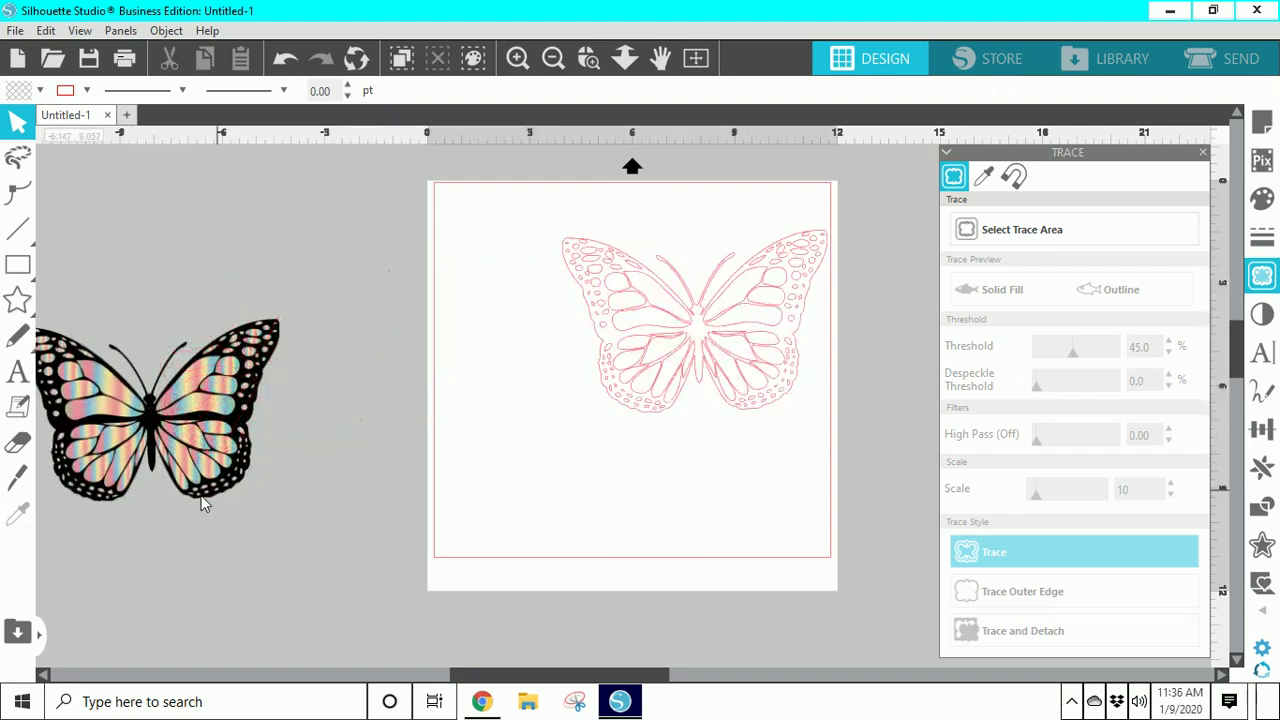
drag(215, 482, 326, 419)
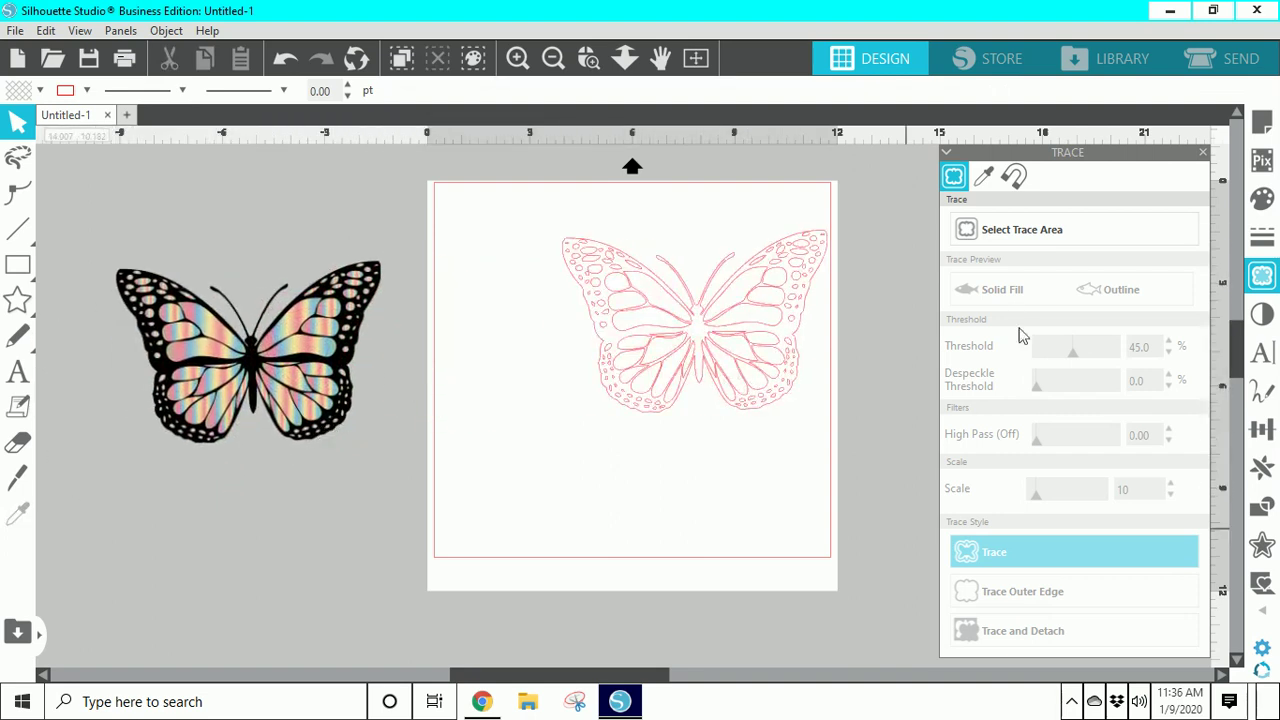
Trace the entire butterfly image again with the threshold at 92%, using the Trace style
click(310, 428)
click(1097, 240)
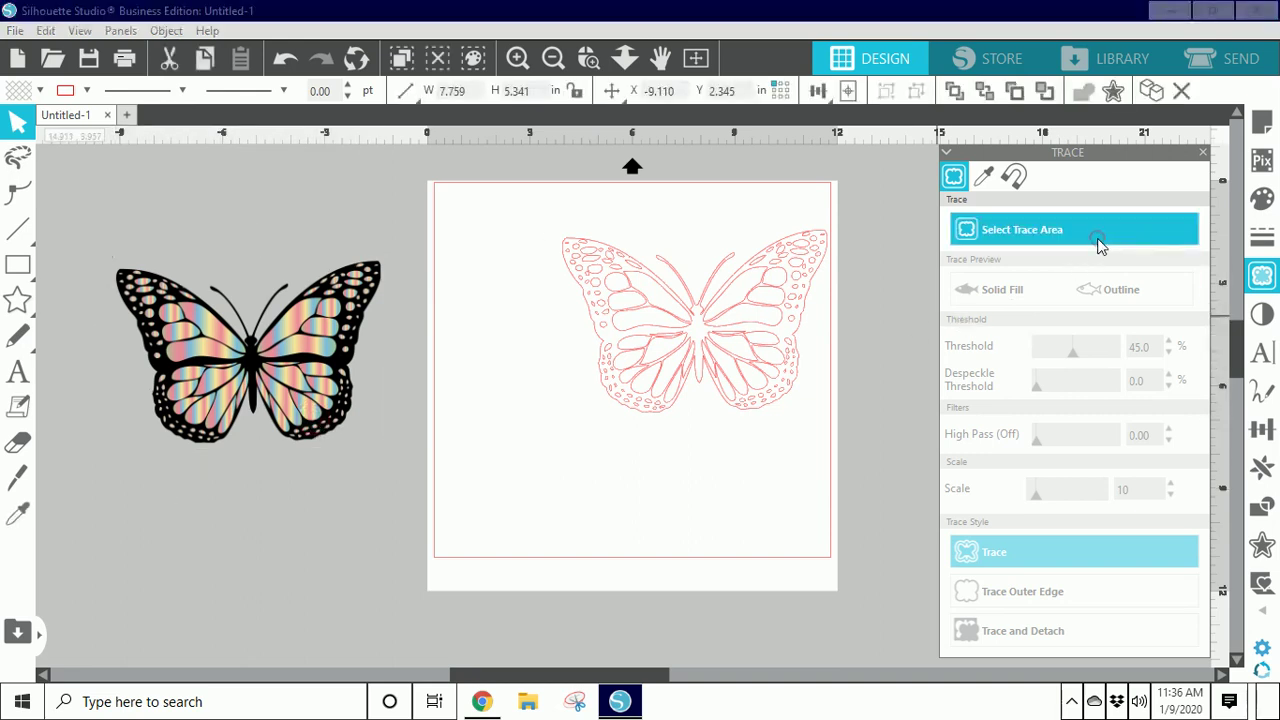
mouse_move(110, 258)
mouse_down()
mouse_move(205, 477)
mouse_move(354, 466)
mouse_move(414, 434)
mouse_move(398, 460)
mouse_up()
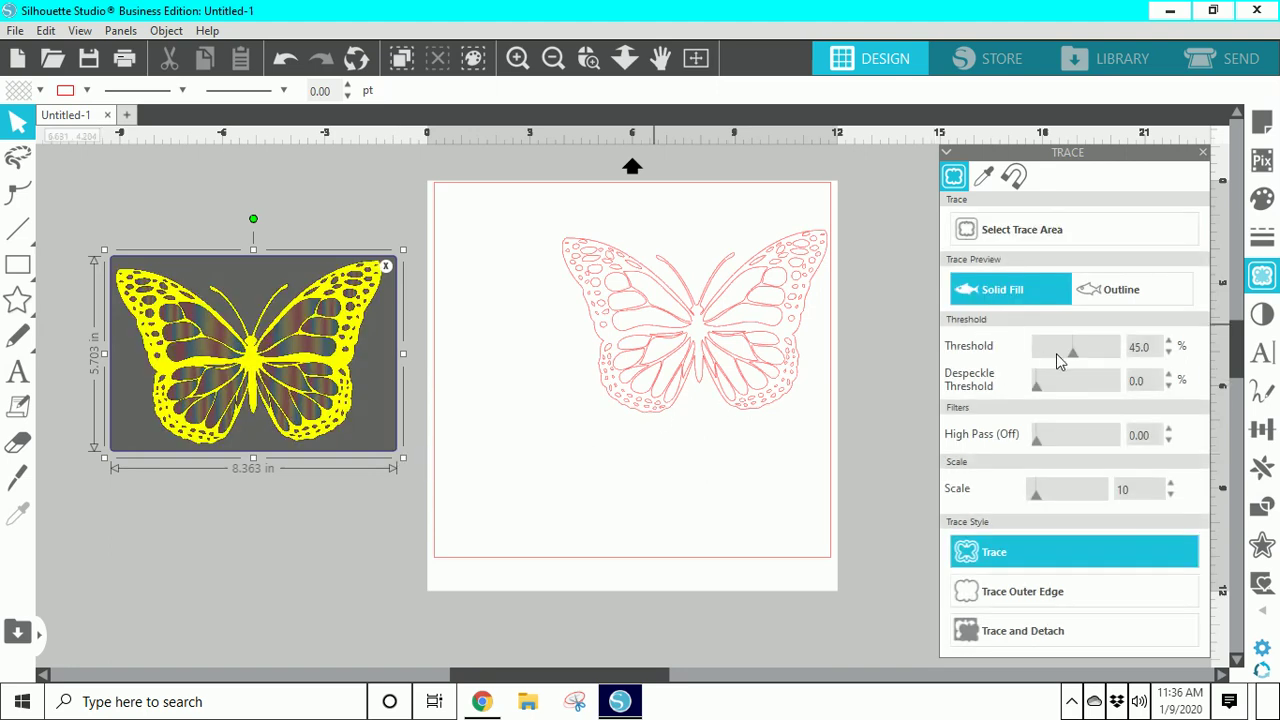
drag(1071, 354, 1111, 357)
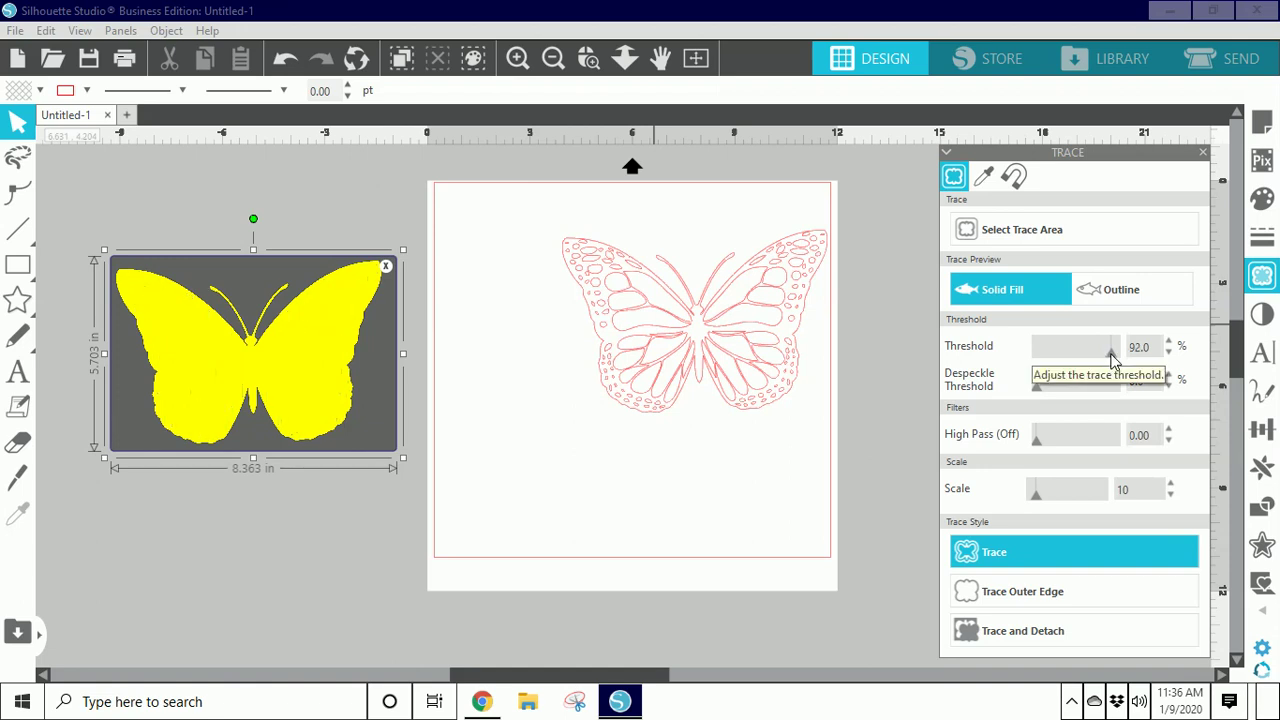
click(1015, 556)
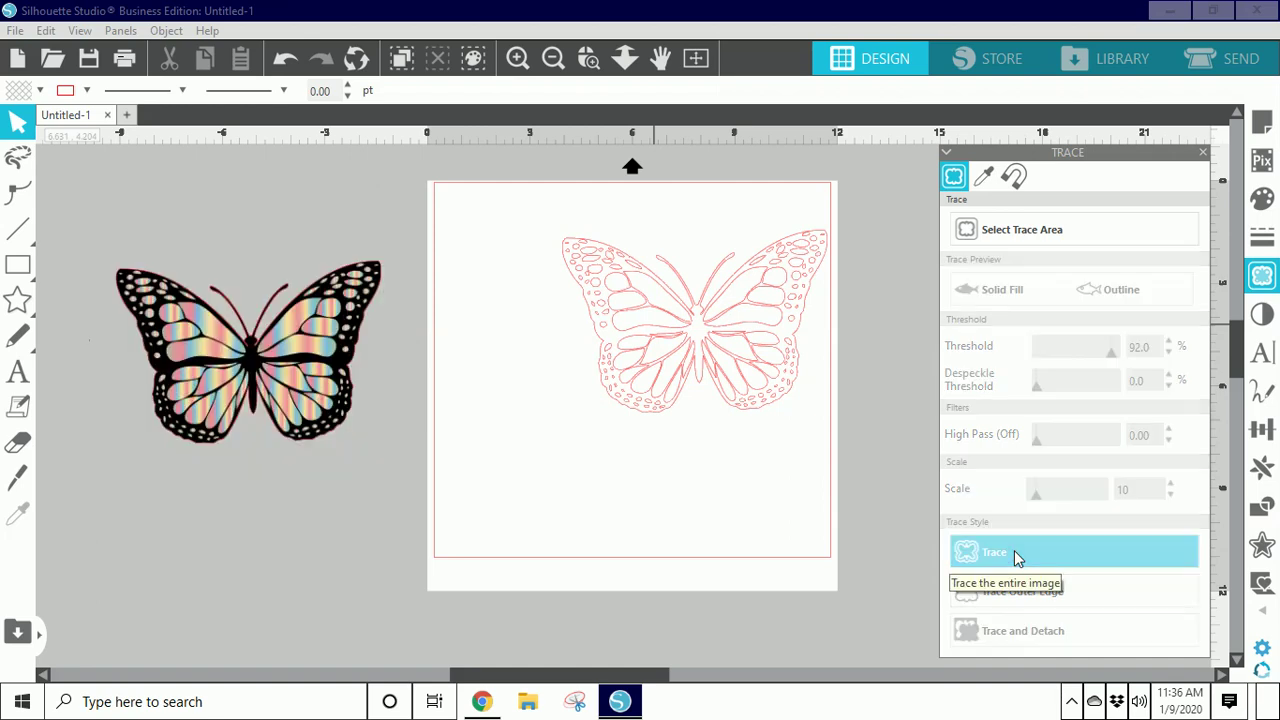
Pull the new silhouette outline off the butterfly image onto the page and put the image back beside the page
mouse_move(354, 403)
mouse_down()
mouse_move(528, 520)
mouse_move(512, 543)
mouse_up()
mouse_move(358, 349)
mouse_down()
mouse_move(720, 334)
mouse_move(666, 363)
mouse_up()
drag(478, 487, 327, 409)
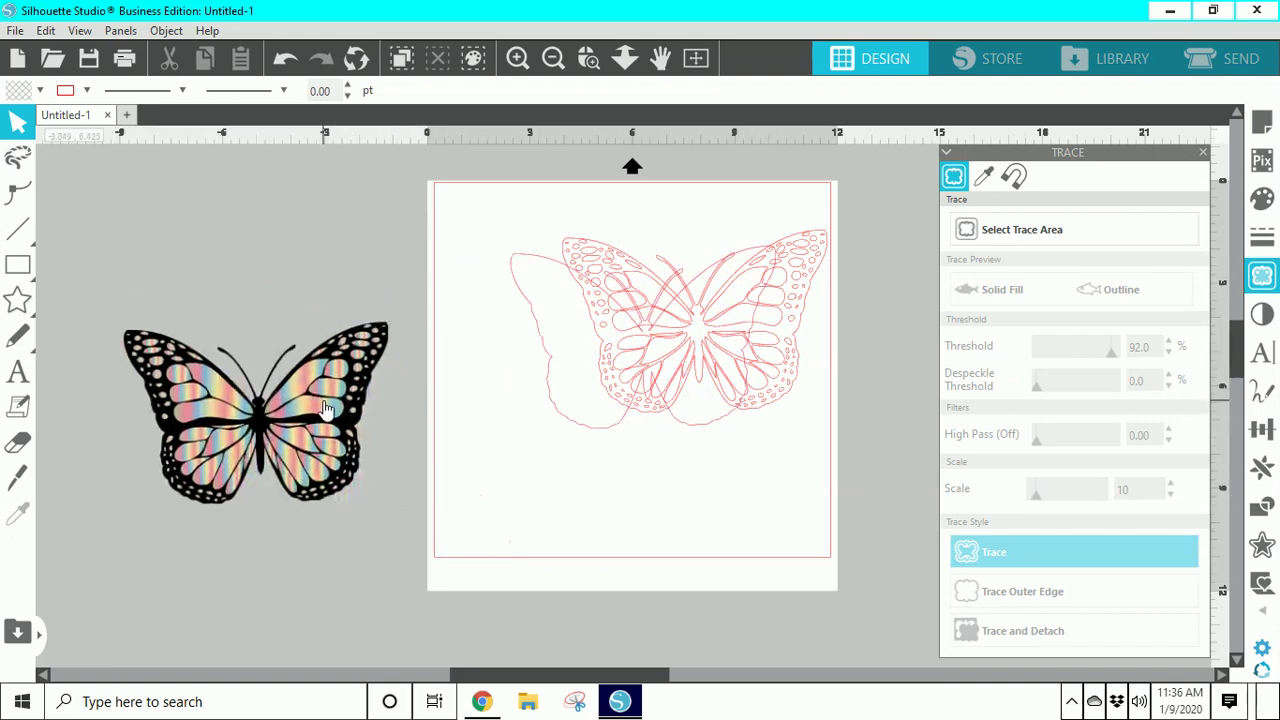
Shrink the butterfly image to about 5.16 in wide, park it off the page's right side, and shift the silhouette outline left
drag(395, 316, 318, 389)
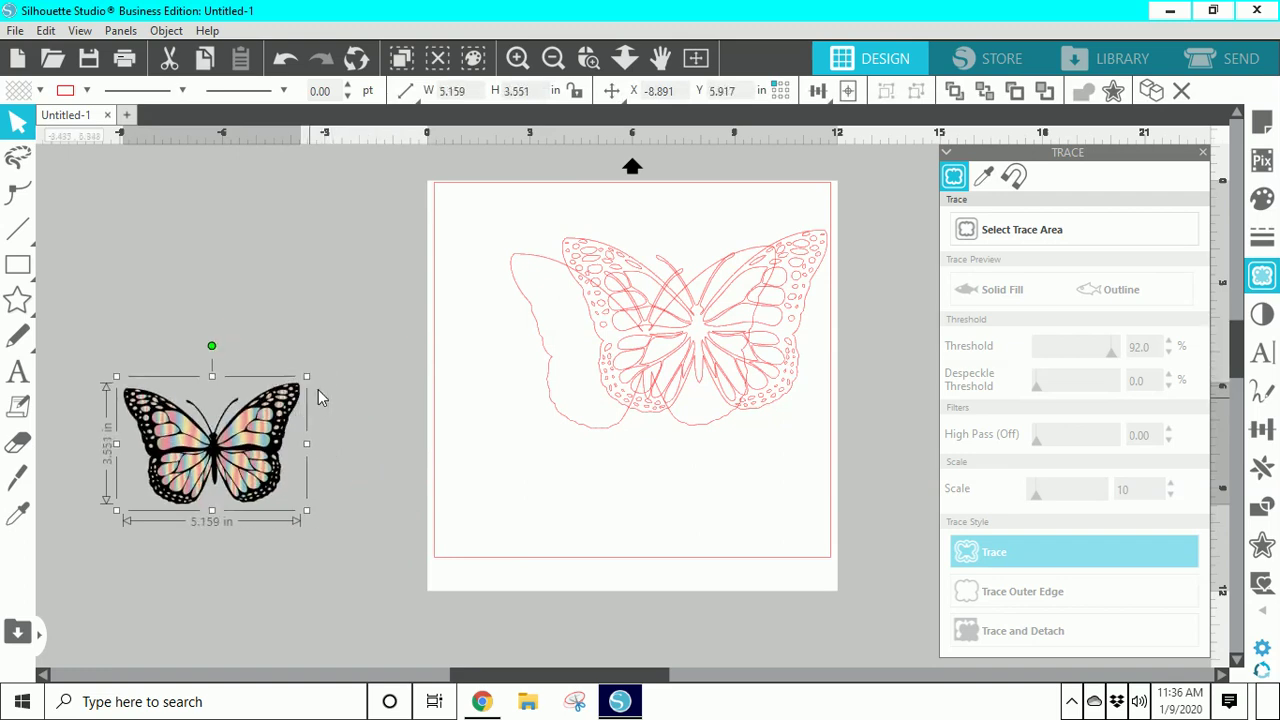
mouse_move(274, 437)
mouse_down()
mouse_move(521, 397)
mouse_move(952, 362)
mouse_move(1208, 305)
mouse_up()
mouse_move(668, 436)
mouse_down()
mouse_move(504, 471)
mouse_move(526, 437)
mouse_move(603, 434)
mouse_up()
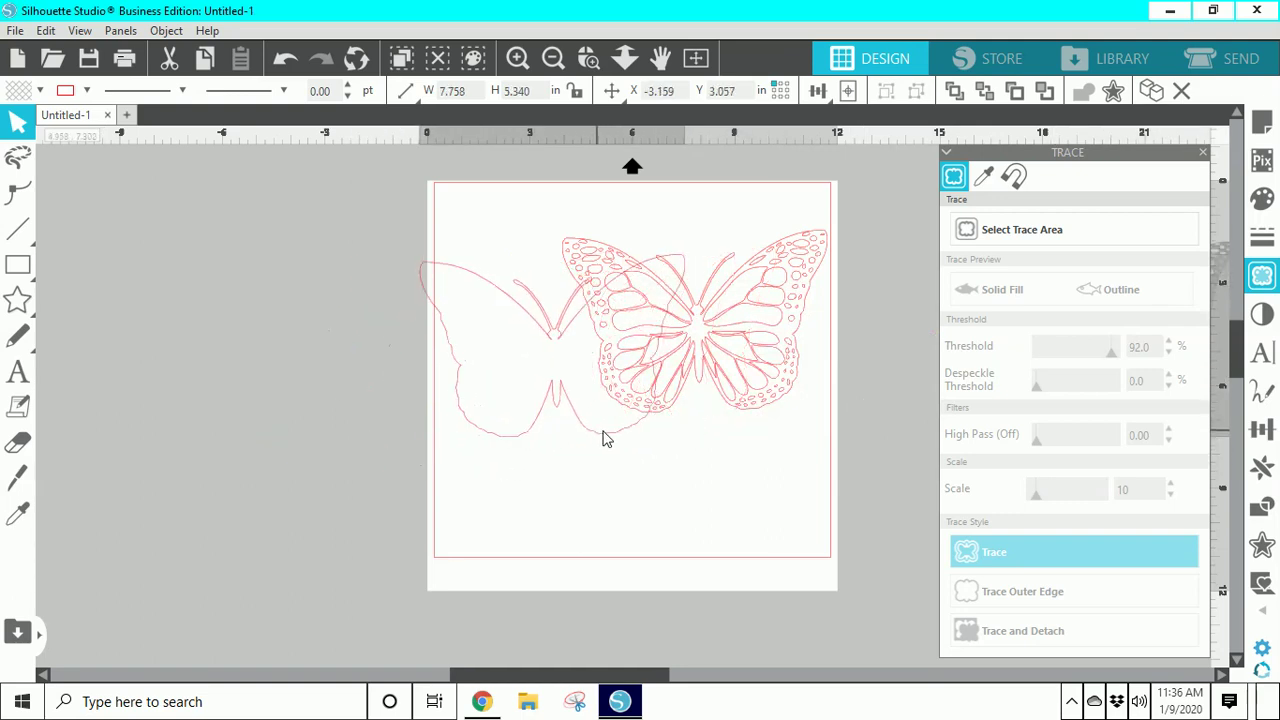
Duplicate the silhouette outline and the detailed butterfly outline together
drag(374, 232, 814, 523)
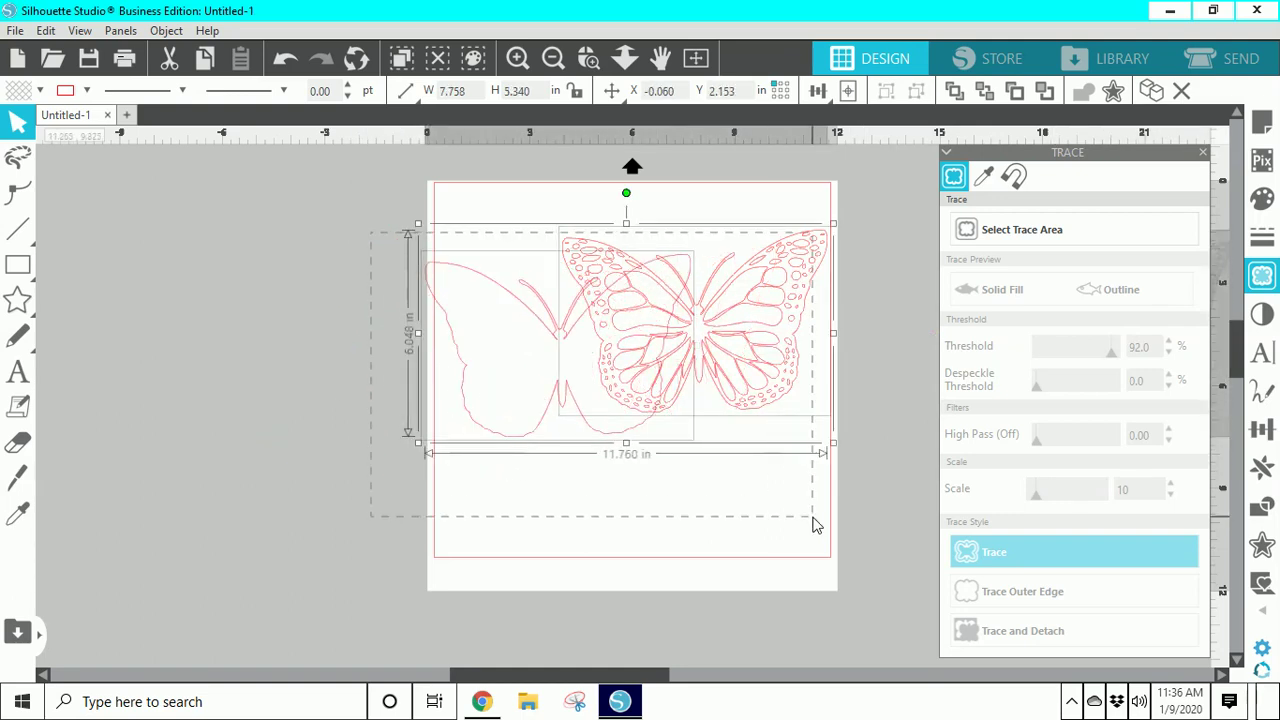
right_click(698, 398)
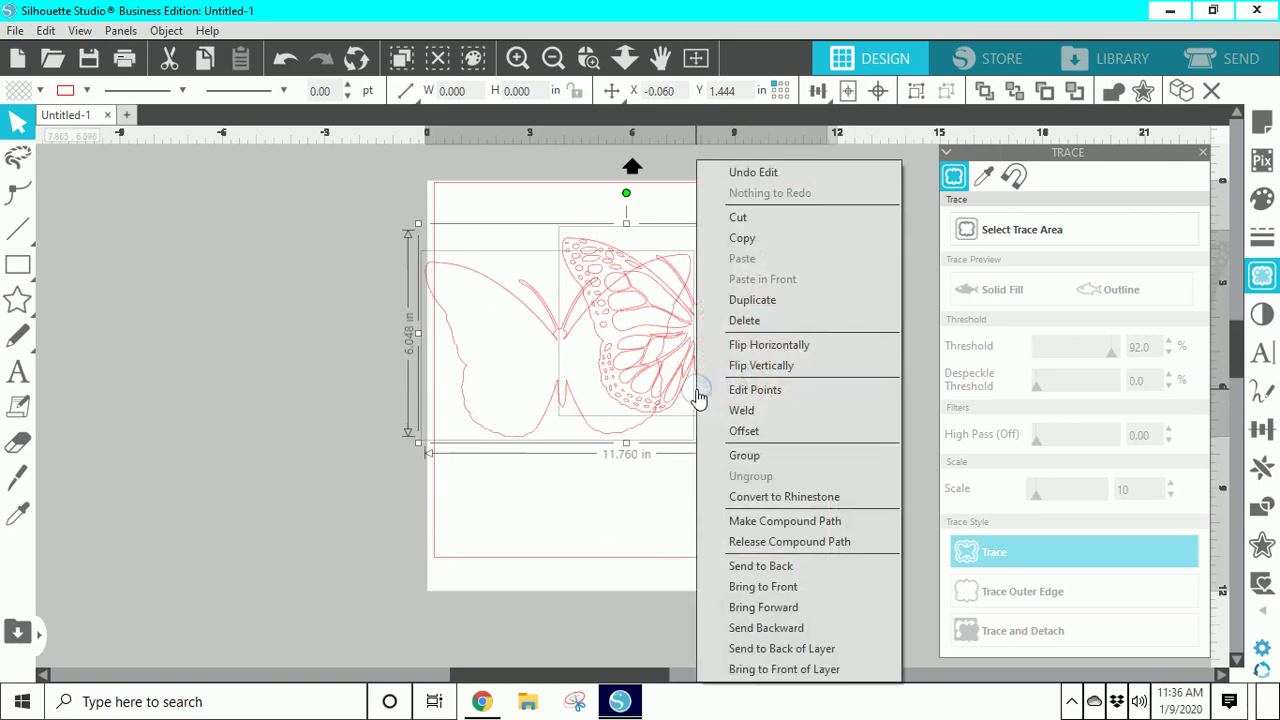
click(757, 301)
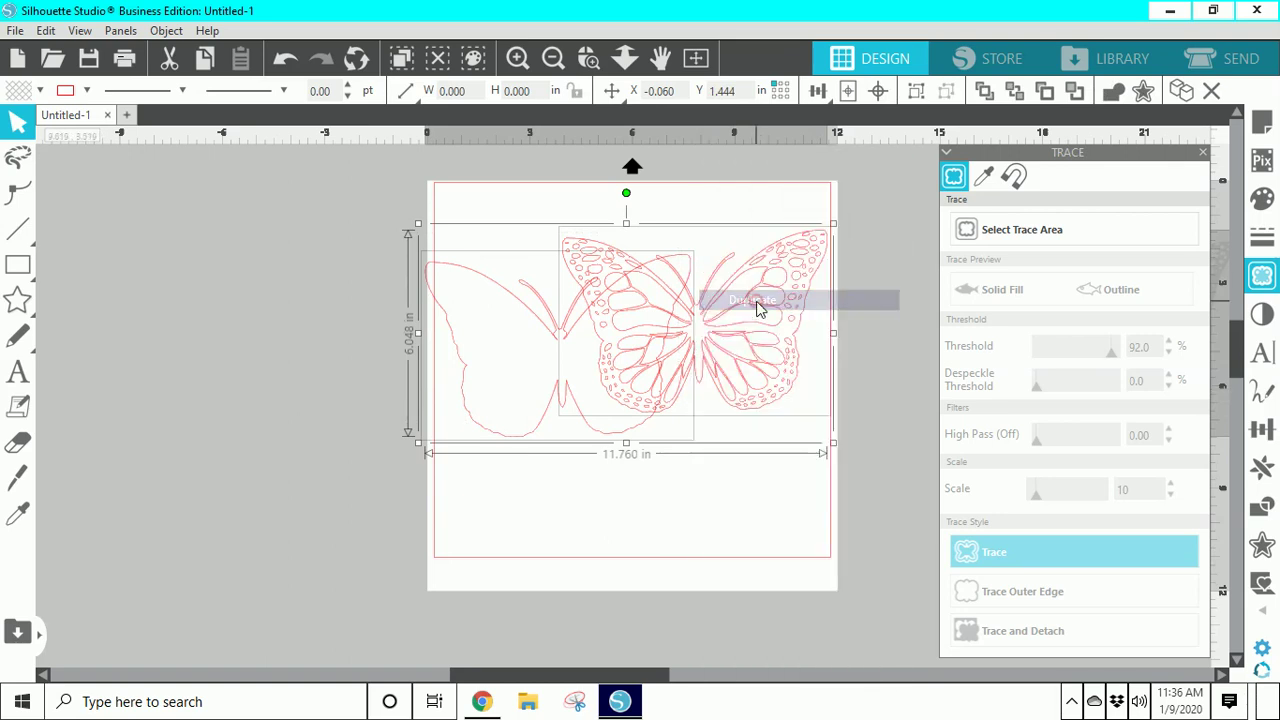
Move one silhouette outline off the page's left side and one detailed outline to the left part of the page
mouse_move(791, 414)
mouse_down()
mouse_move(966, 550)
mouse_move(990, 548)
mouse_move(685, 426)
mouse_move(337, 391)
mouse_up()
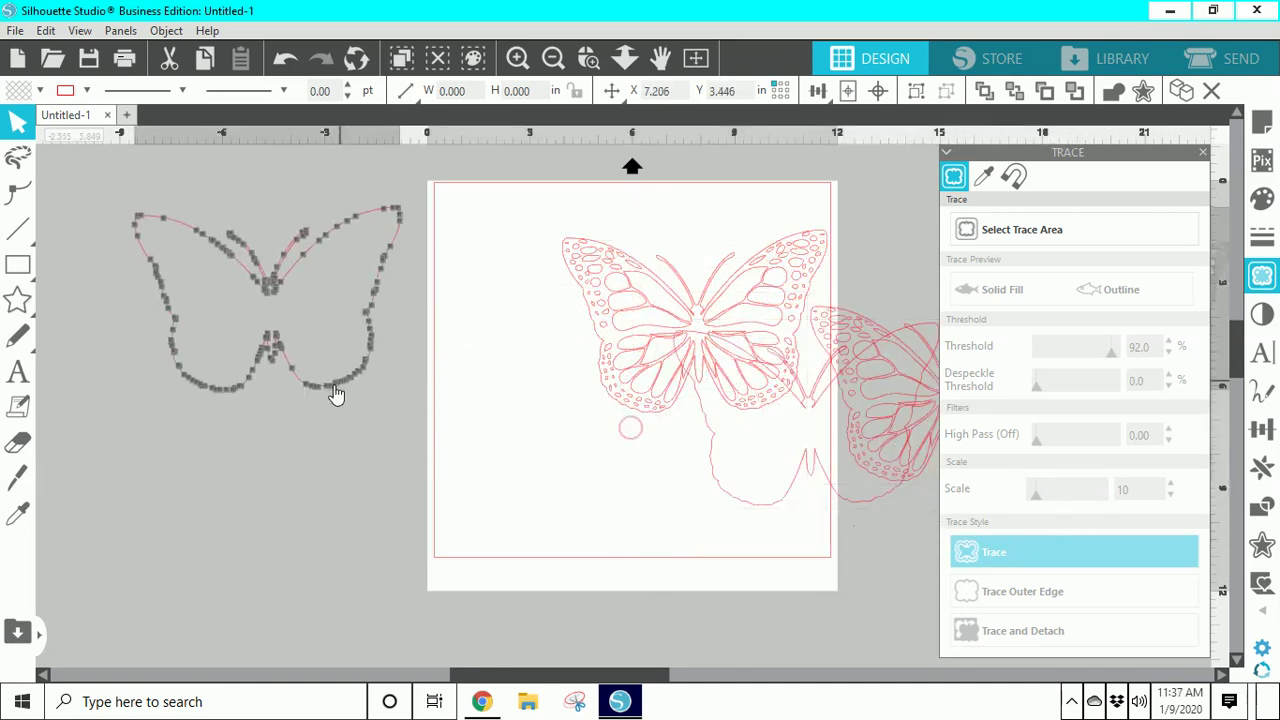
key(p)
drag(650, 378, 503, 391)
click(349, 411)
click(347, 403)
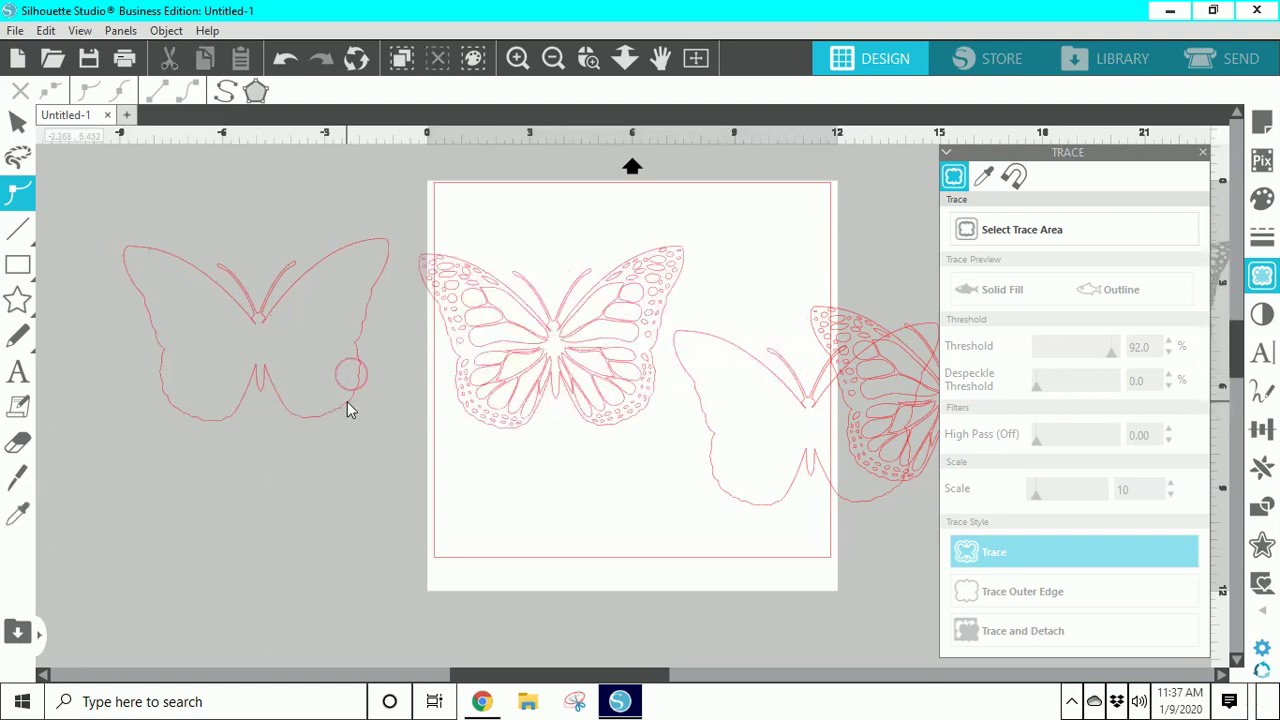
click(347, 401)
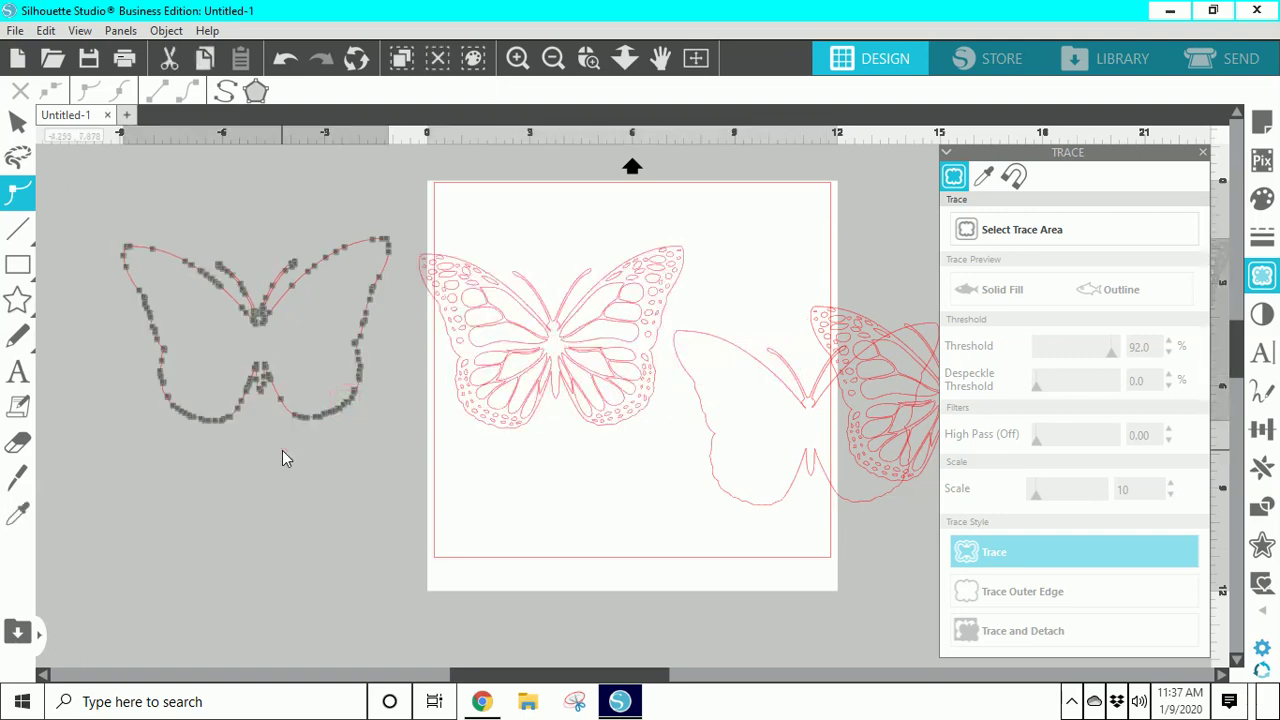
key(Escape)
key(Escape)
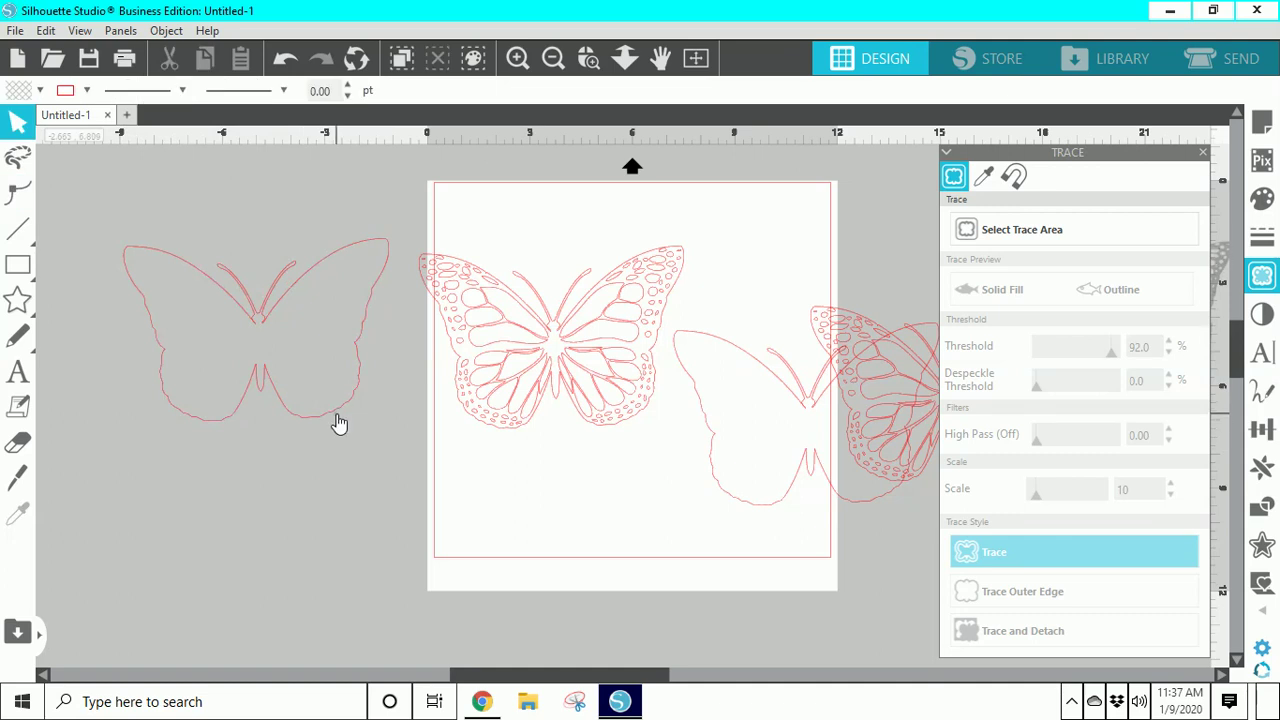
Fill the silhouette left of the page with the dark pink hexagon pattern, trying the yellowpolka and purplehexagons patterns first
click(339, 424)
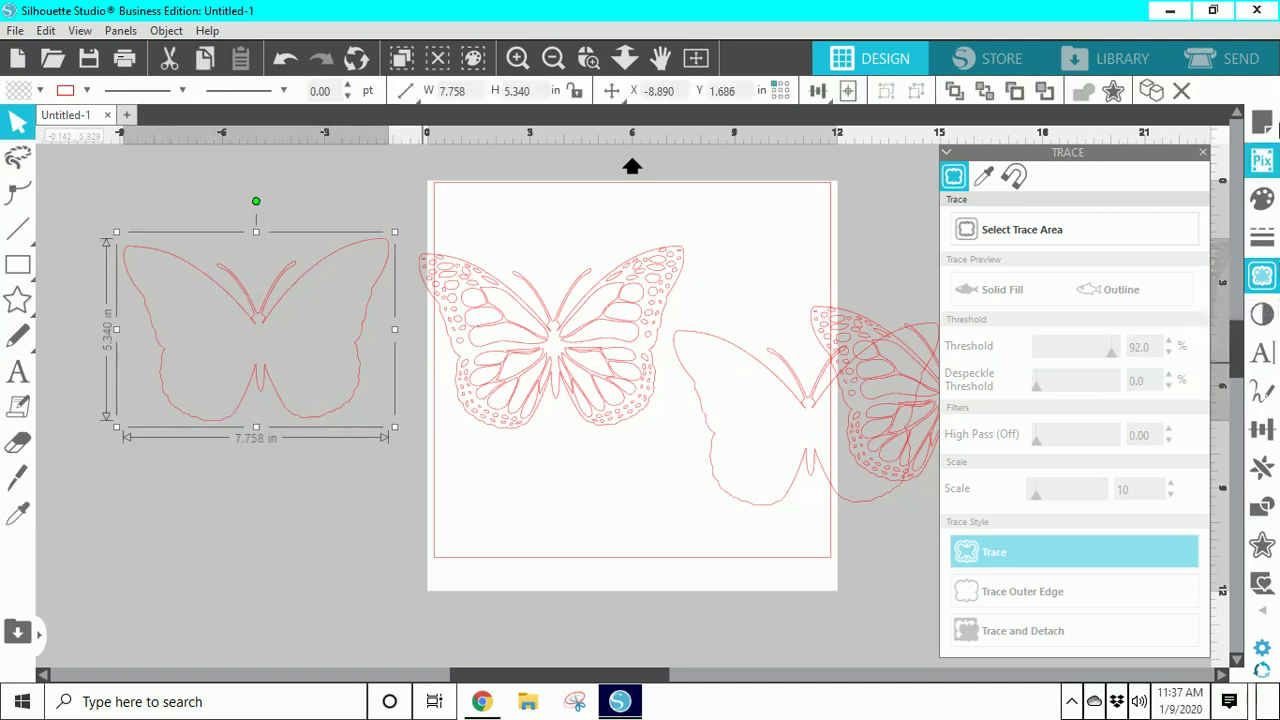
click(1262, 199)
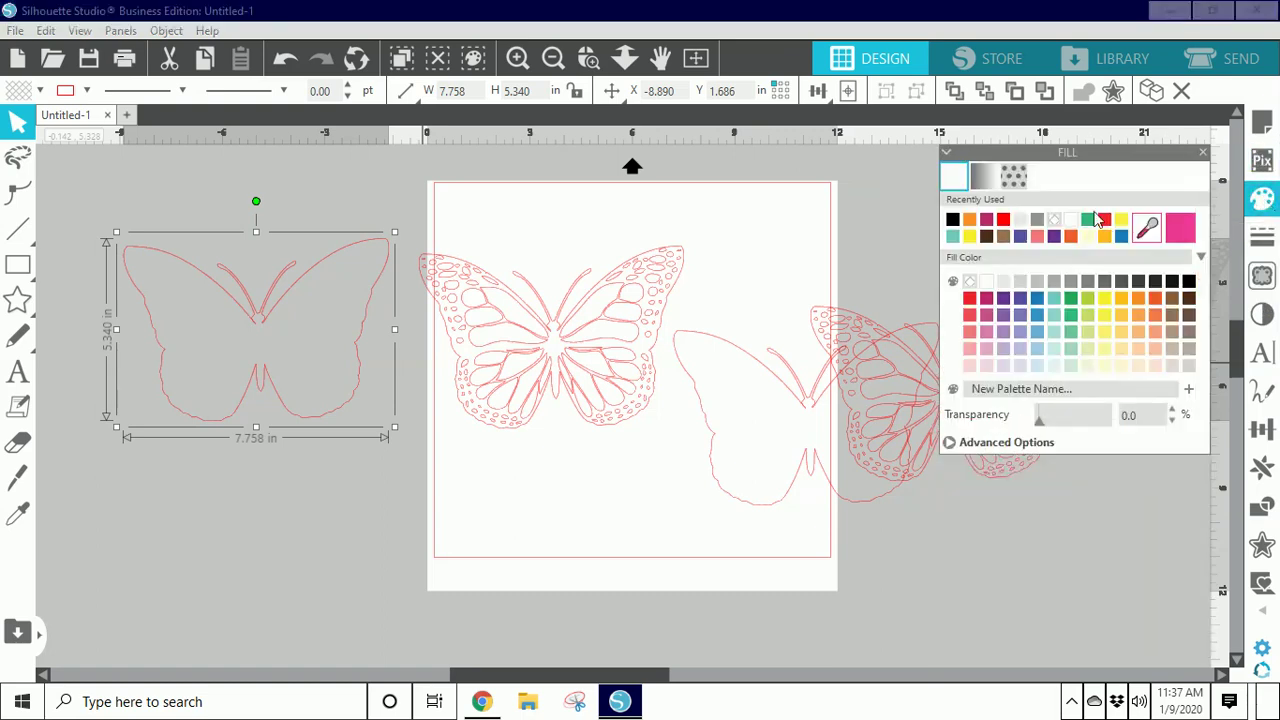
click(1017, 186)
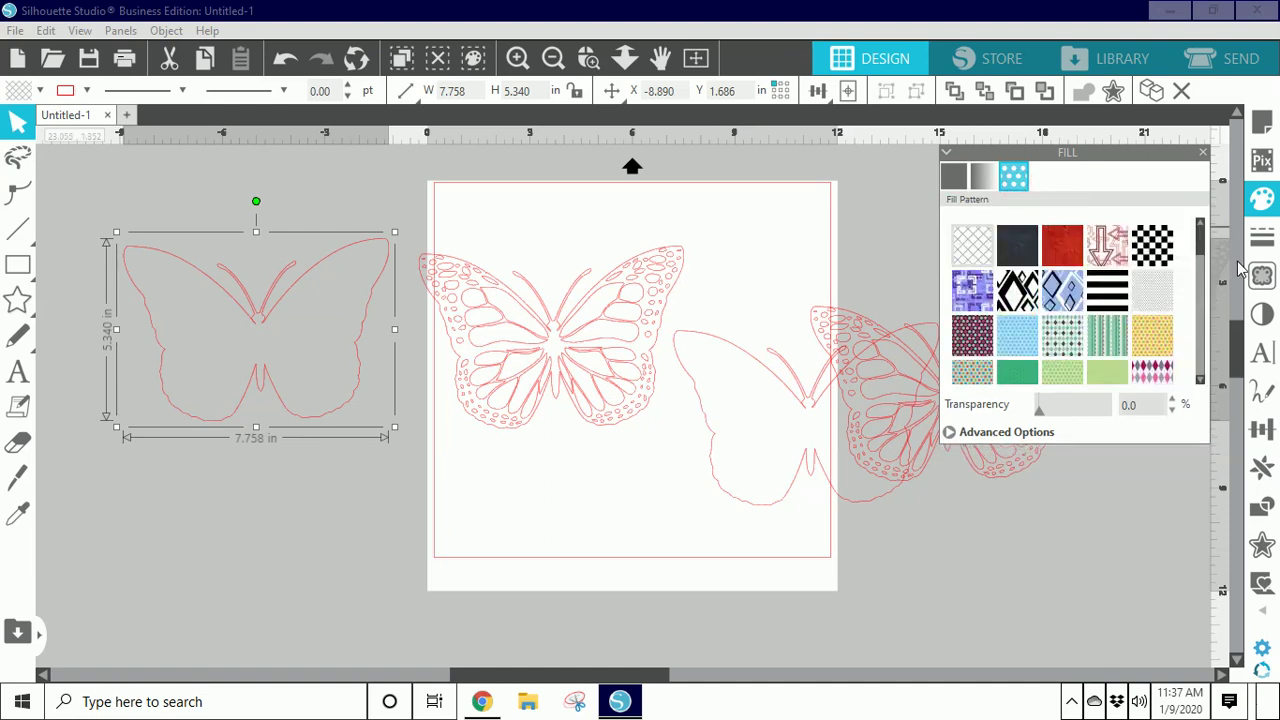
drag(1203, 238, 1203, 275)
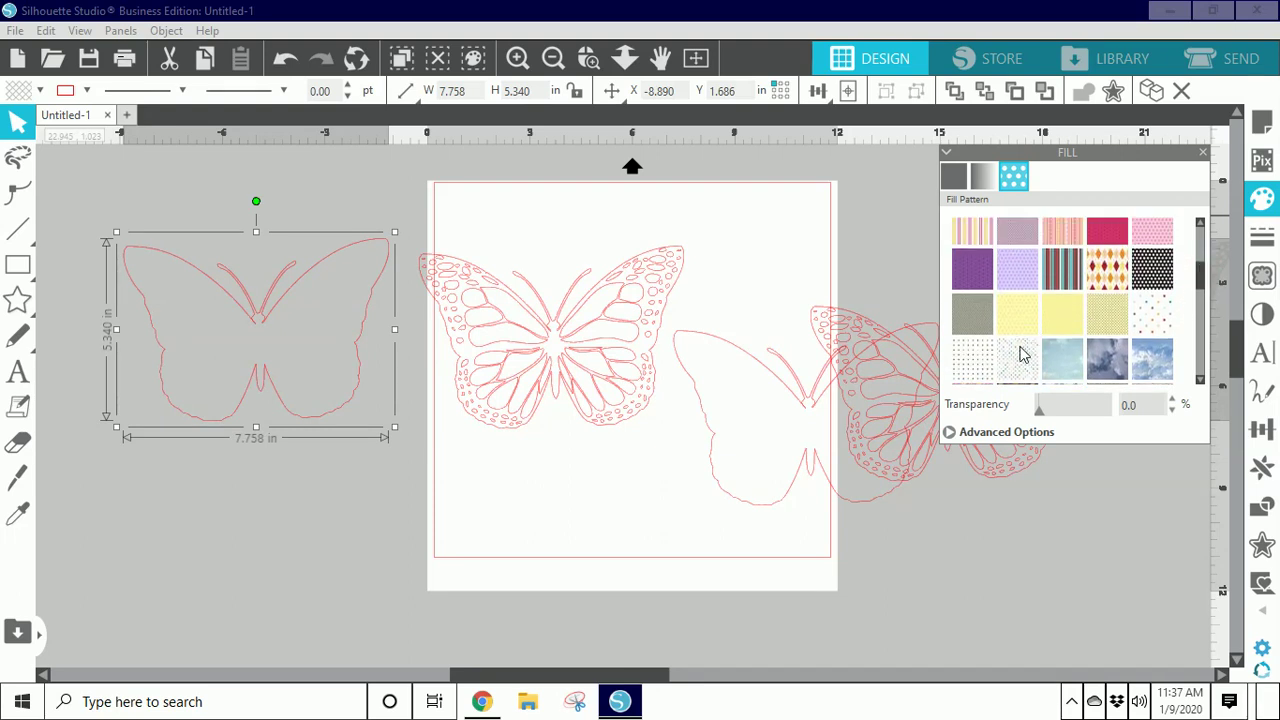
click(1030, 320)
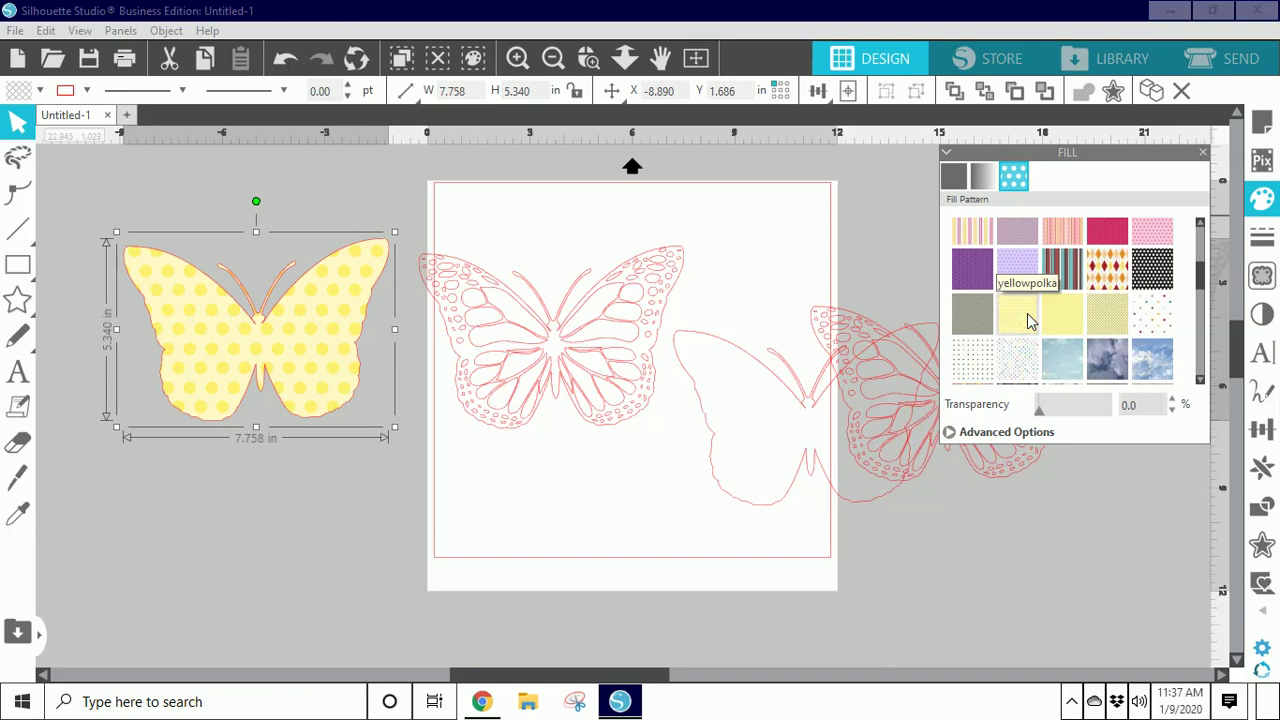
click(975, 270)
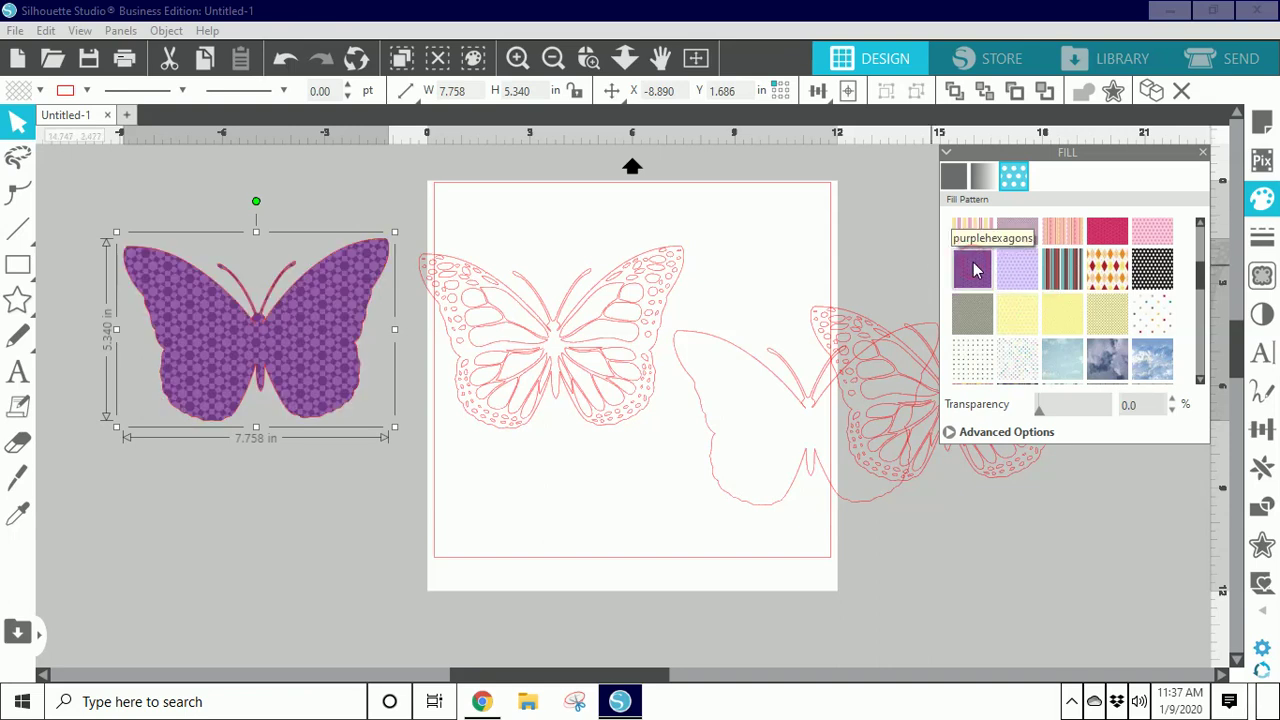
click(1108, 232)
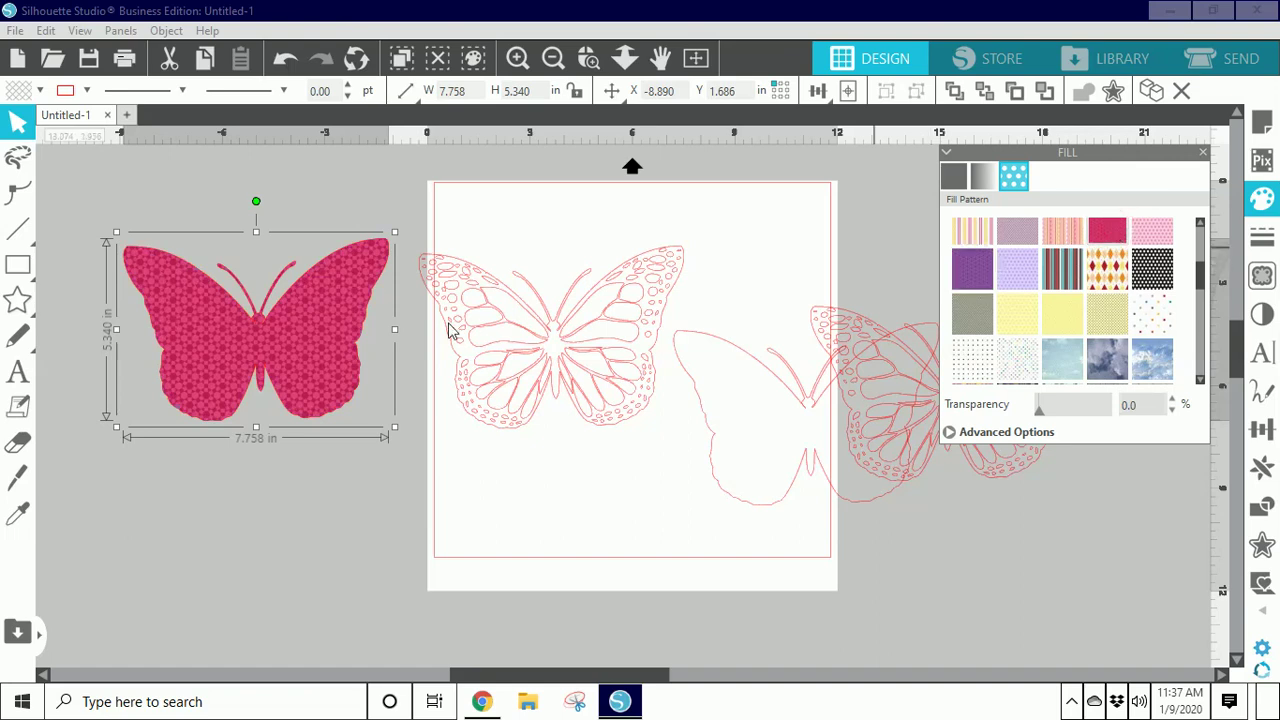
Set the patterned silhouette's line color to dark magenta and deselect it
click(87, 92)
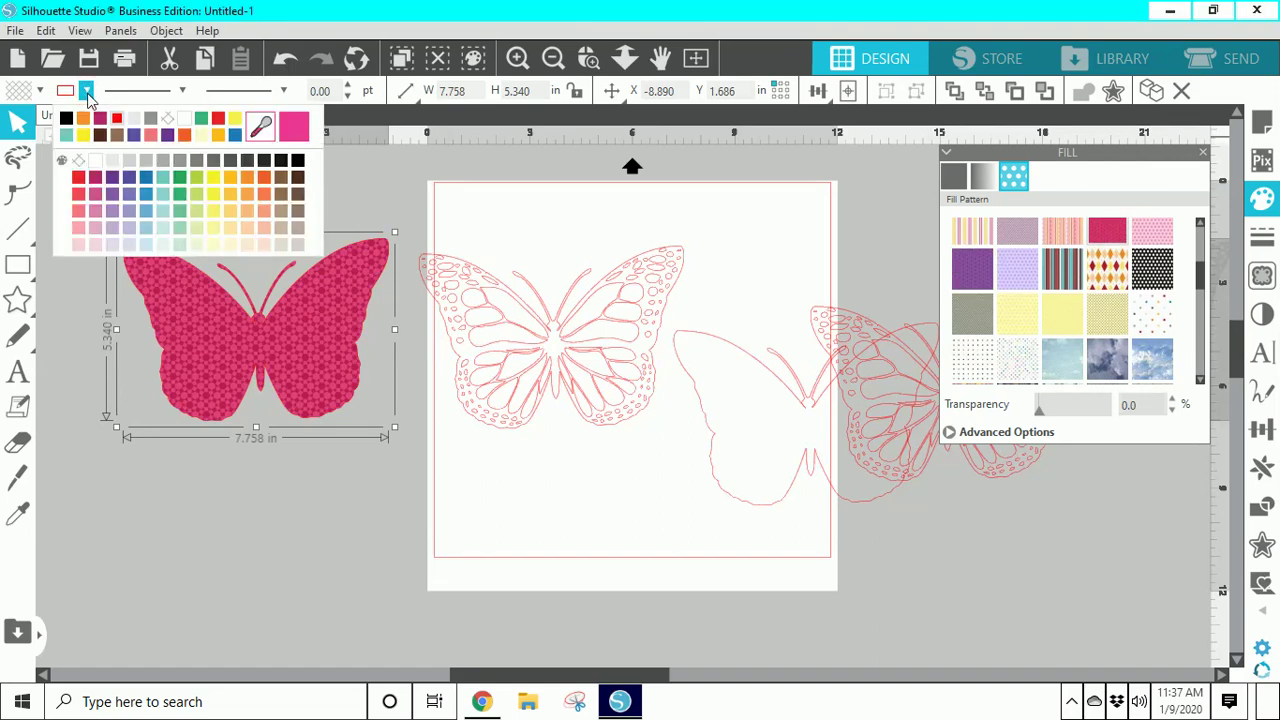
click(101, 118)
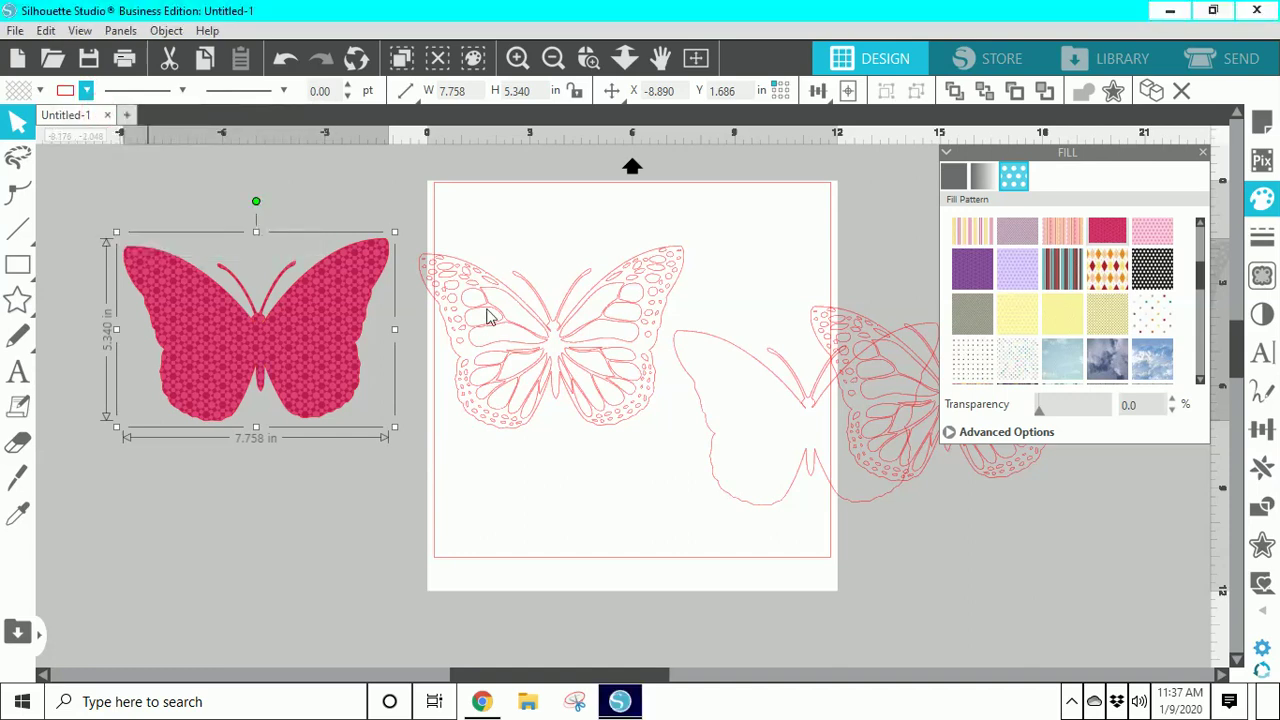
click(570, 432)
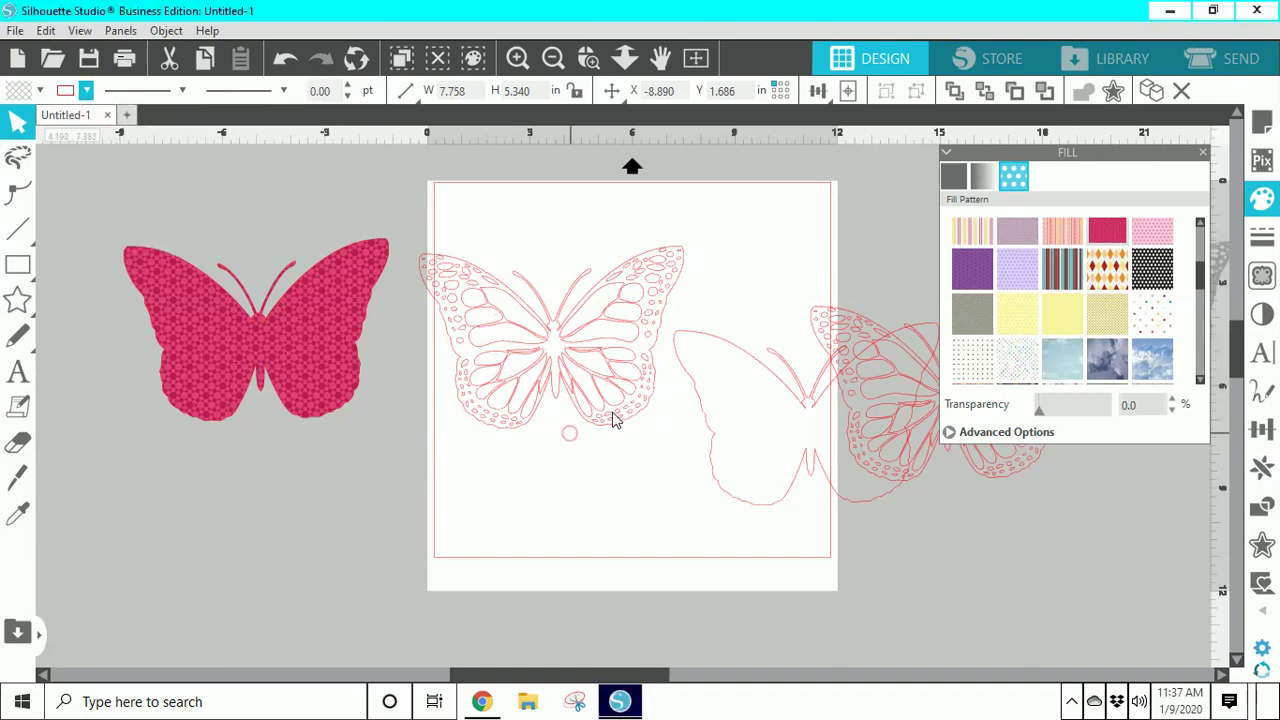
Fill the detailed butterfly outline on the left part of the page with solid black
click(614, 418)
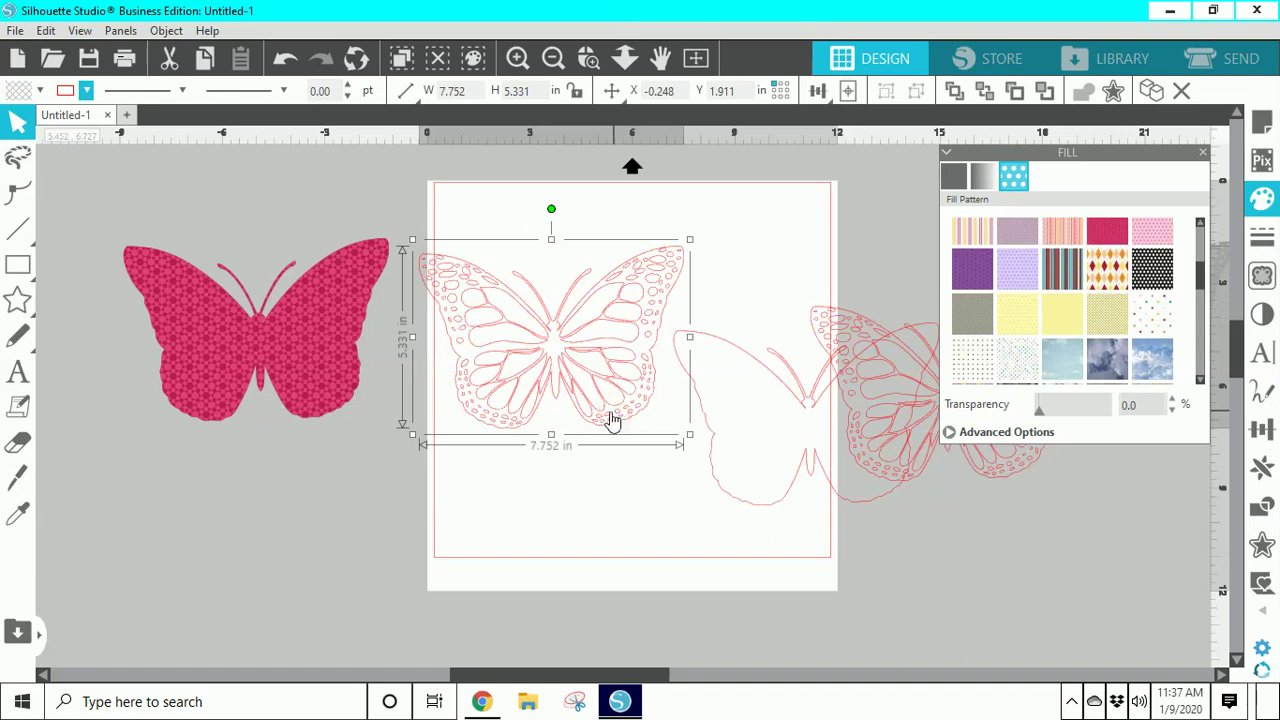
click(40, 91)
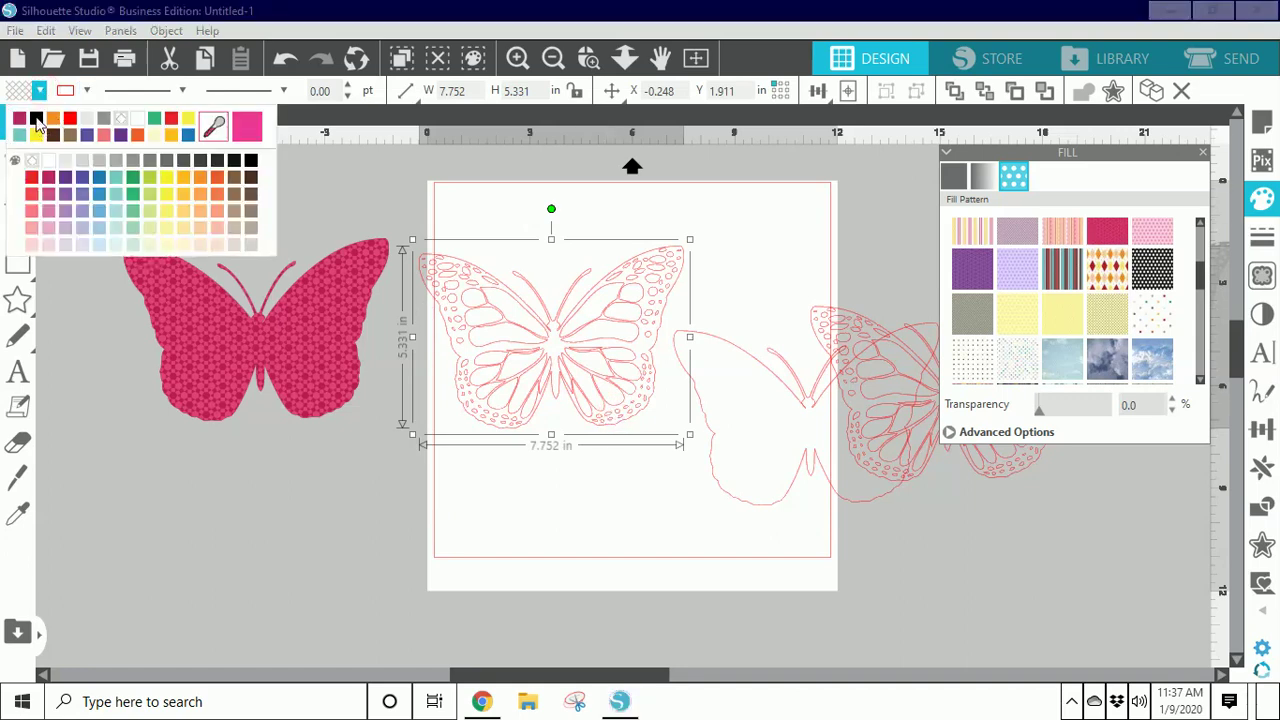
click(37, 120)
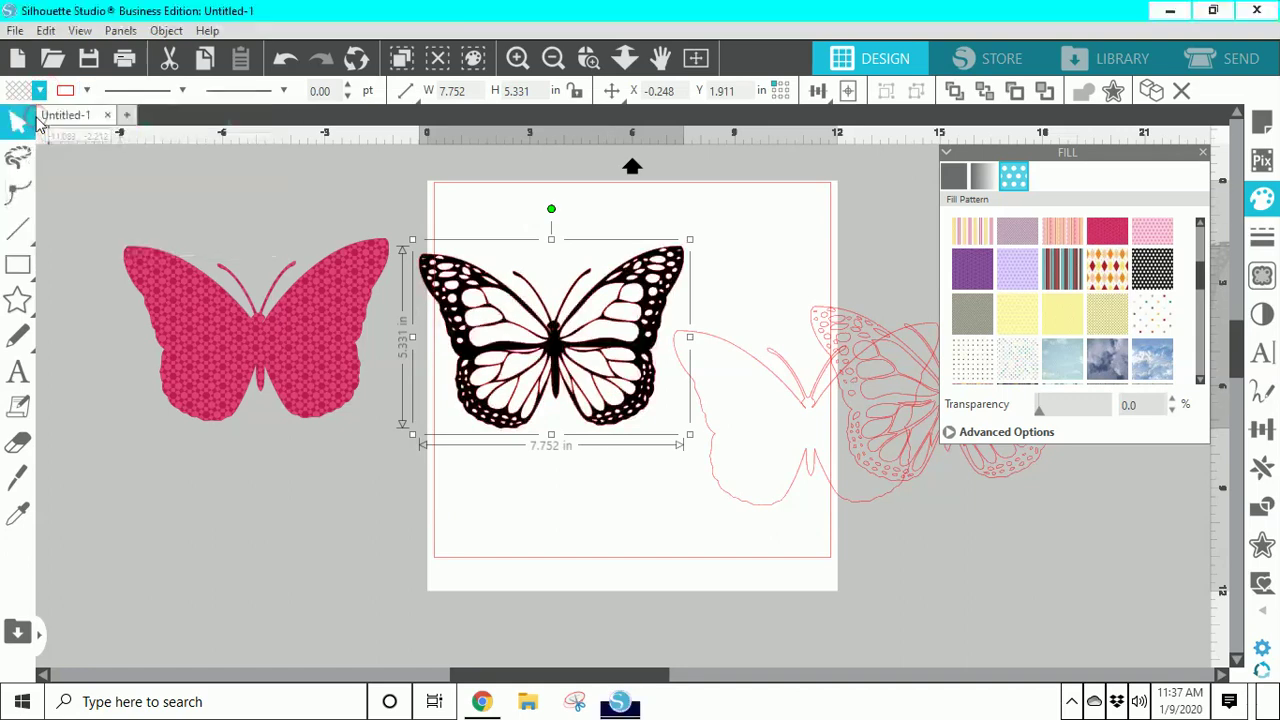
Set the black butterfly's line color to black and lay it in front of the hexagon-patterned silhouette, aligned with its edges
click(86, 91)
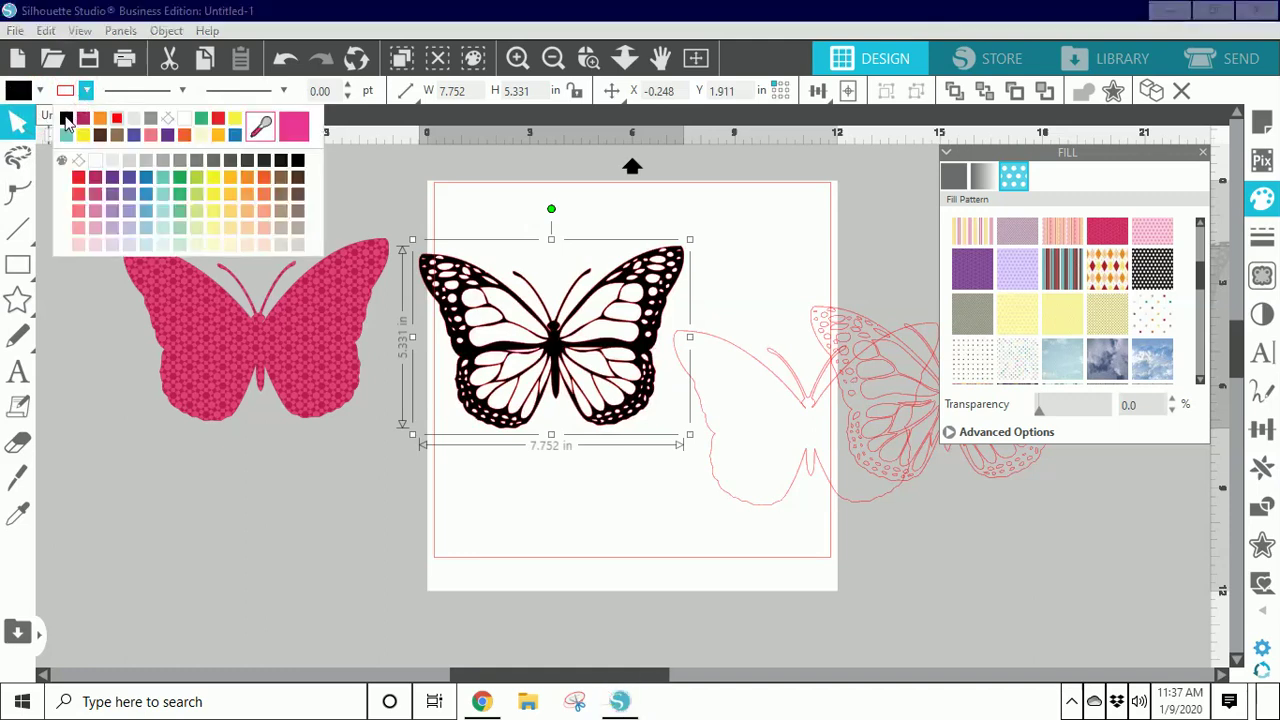
click(65, 117)
drag(481, 418, 402, 405)
right_click(401, 405)
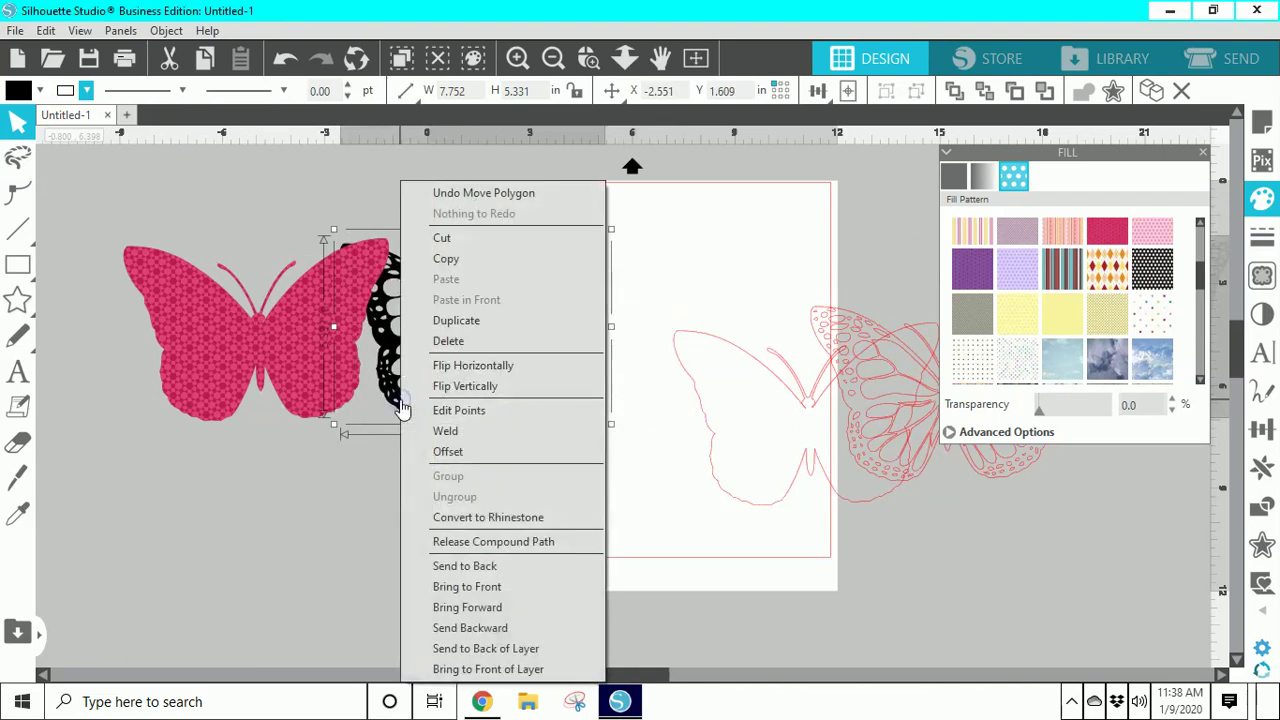
click(483, 588)
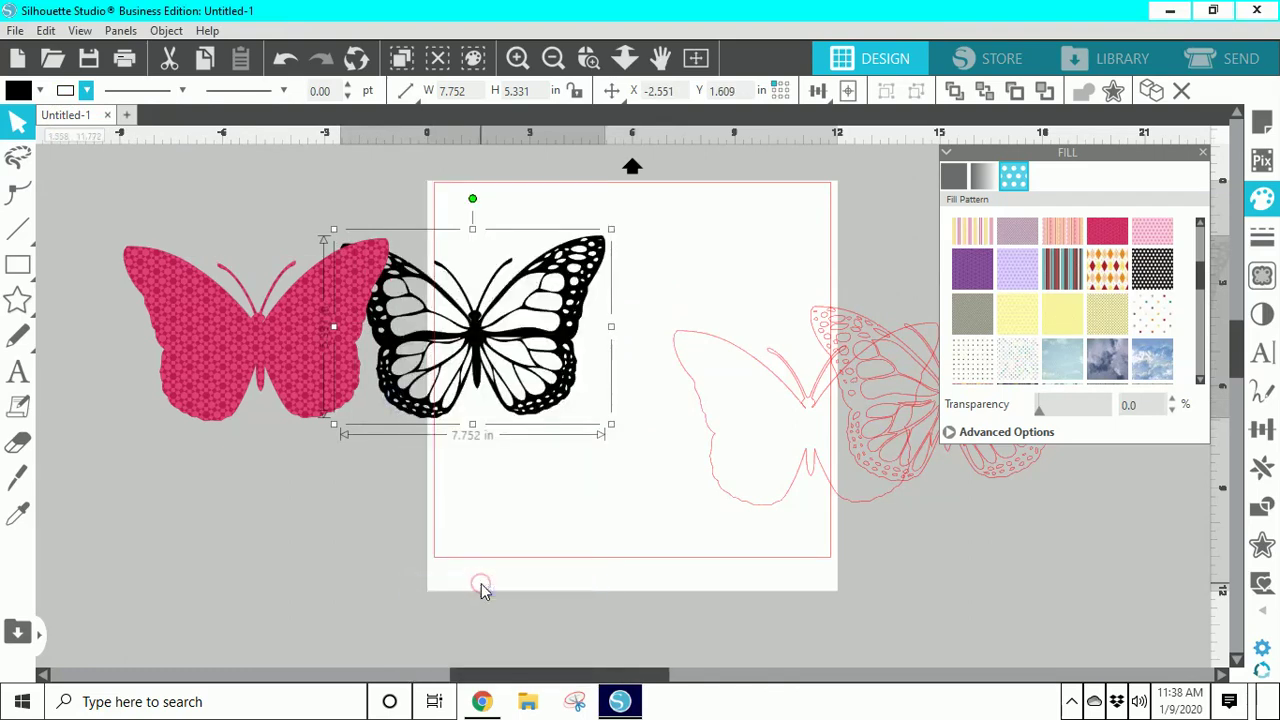
drag(435, 420, 217, 424)
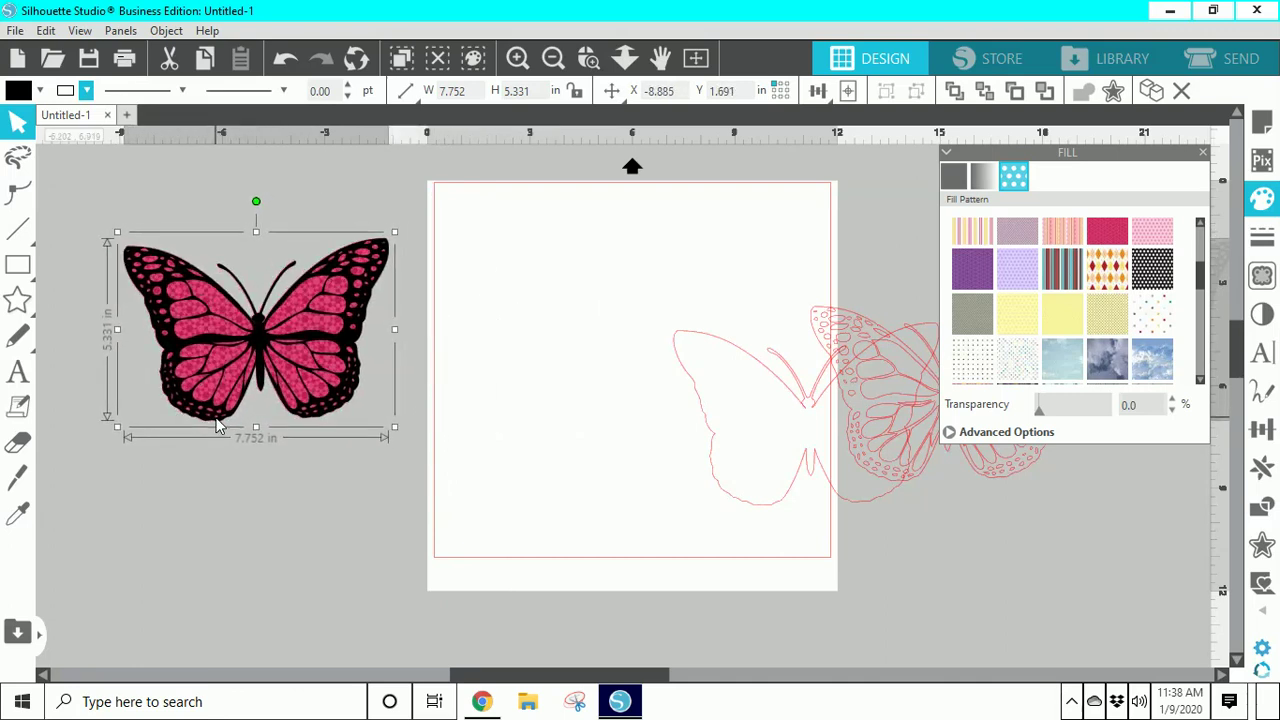
Apply Subtract All to the black detailed butterfly and the patterned silhouette beneath it
click(248, 485)
drag(97, 218, 378, 465)
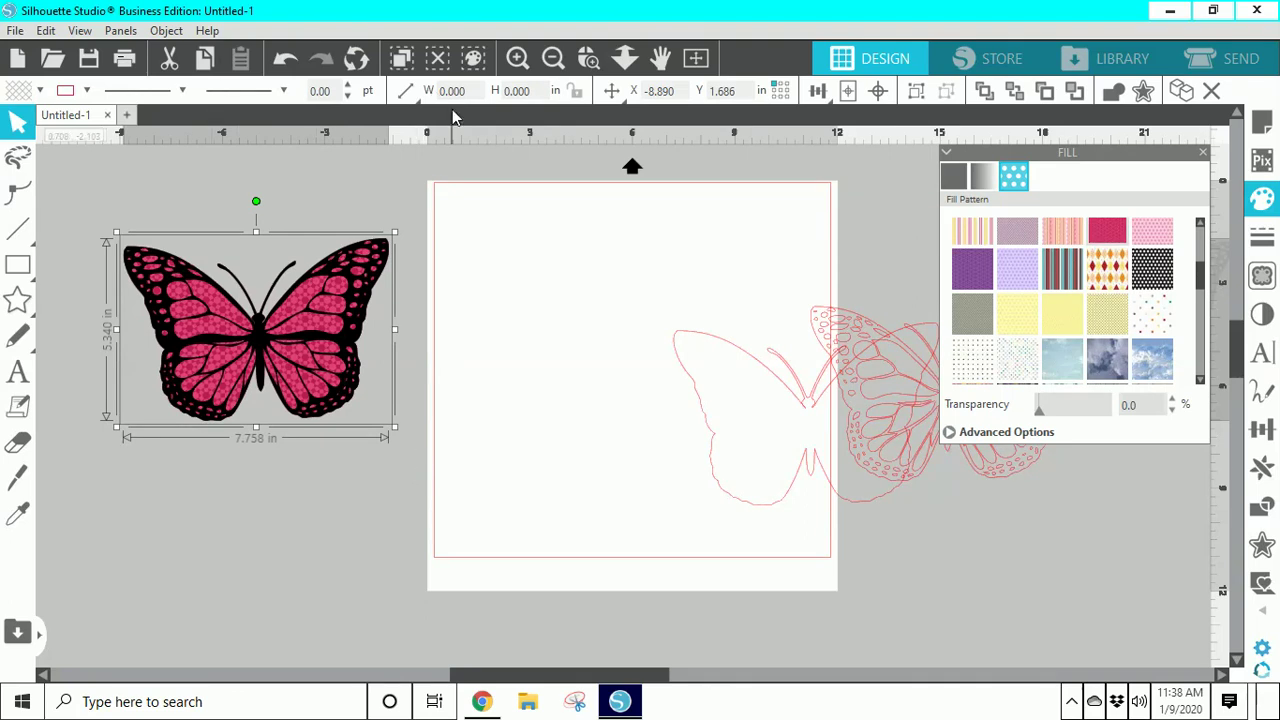
click(168, 30)
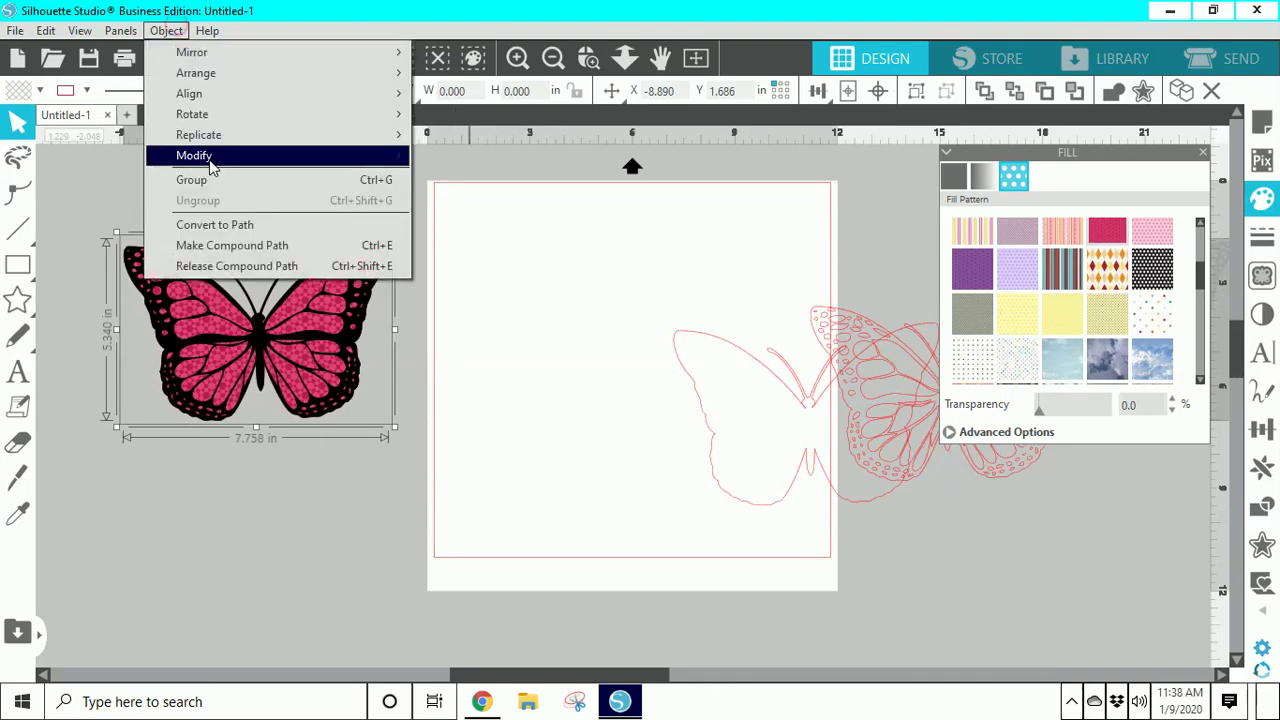
mouse_move(214, 163)
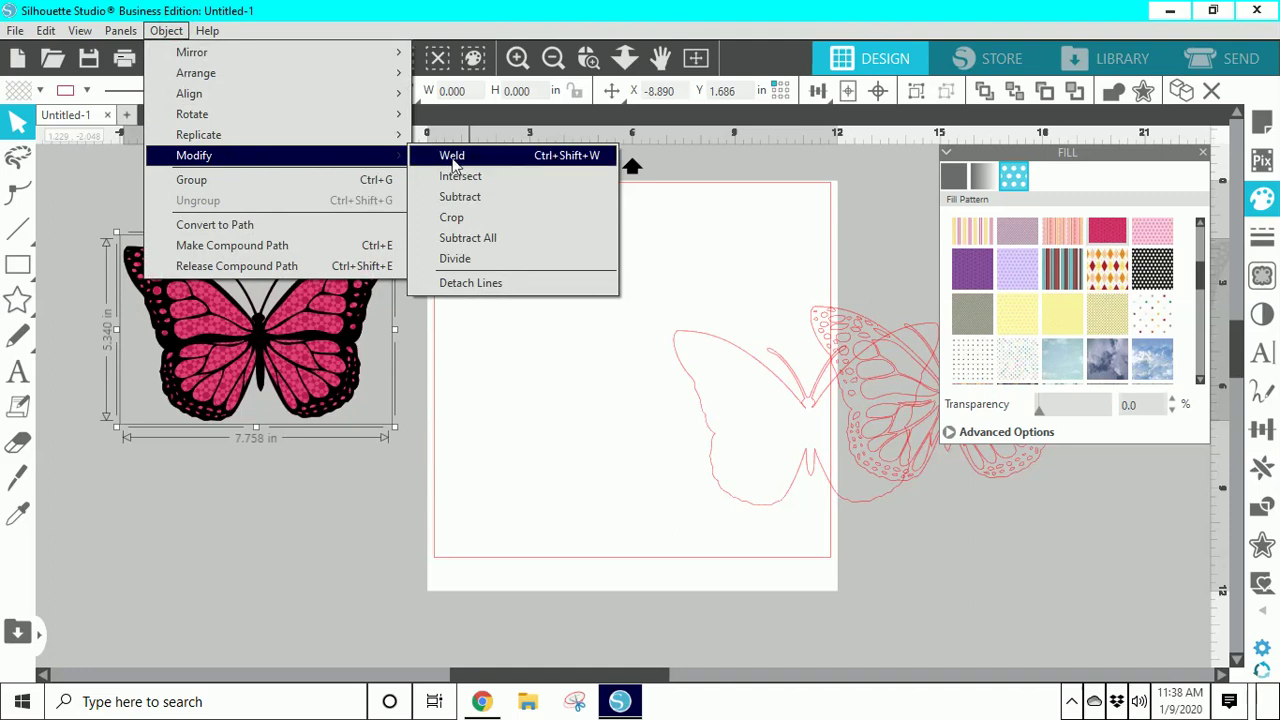
click(493, 247)
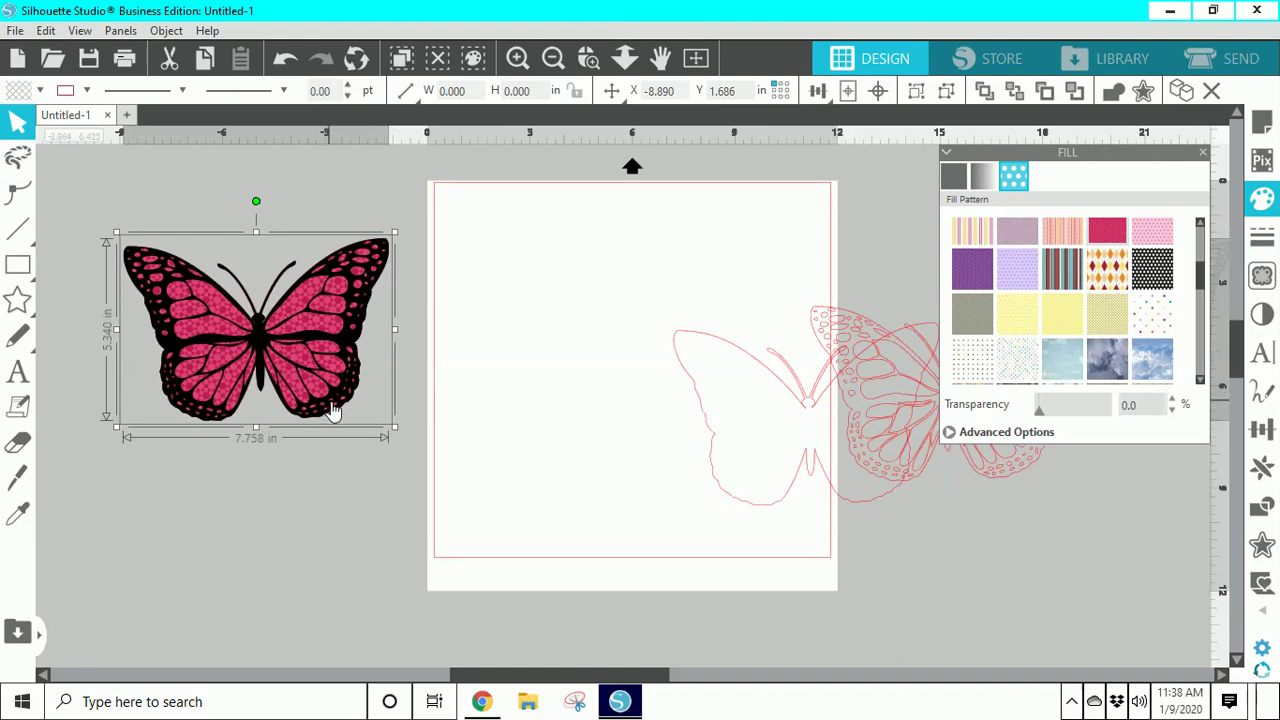
Separate the black butterfly from the cut pink pieces, place it below them and deselect it
drag(346, 399, 350, 398)
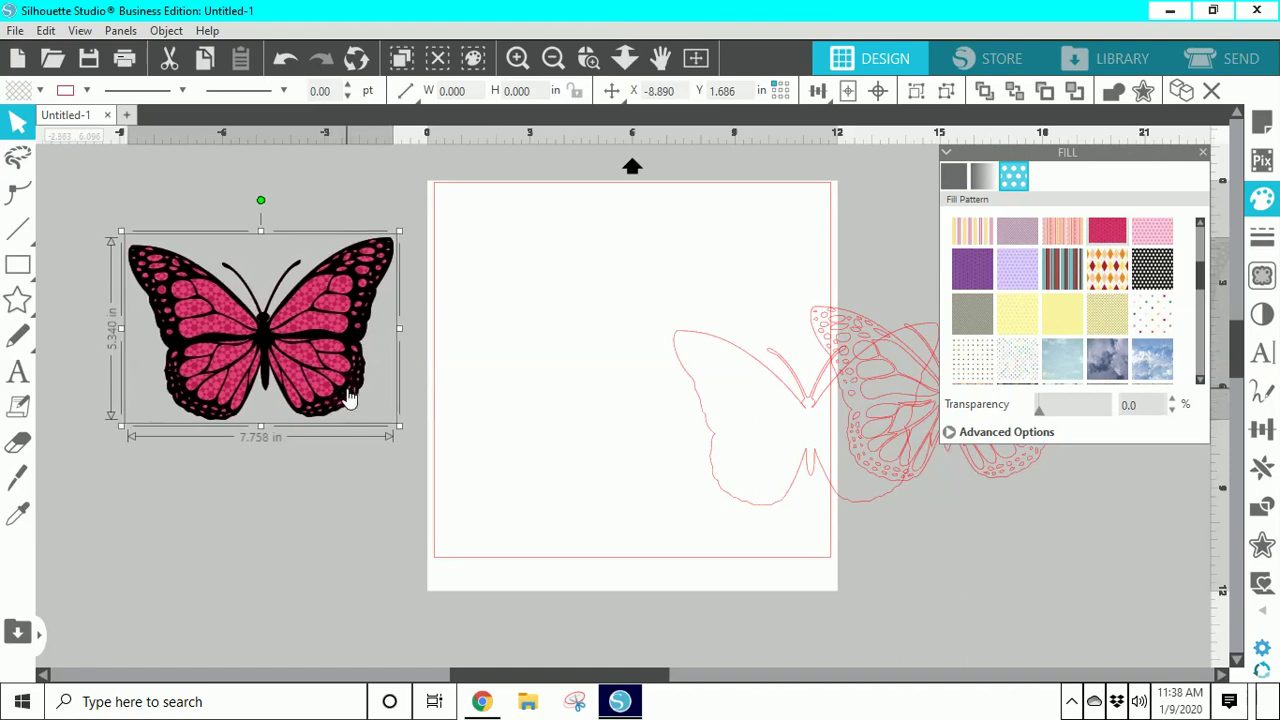
click(524, 291)
drag(348, 343, 420, 347)
drag(432, 400, 403, 515)
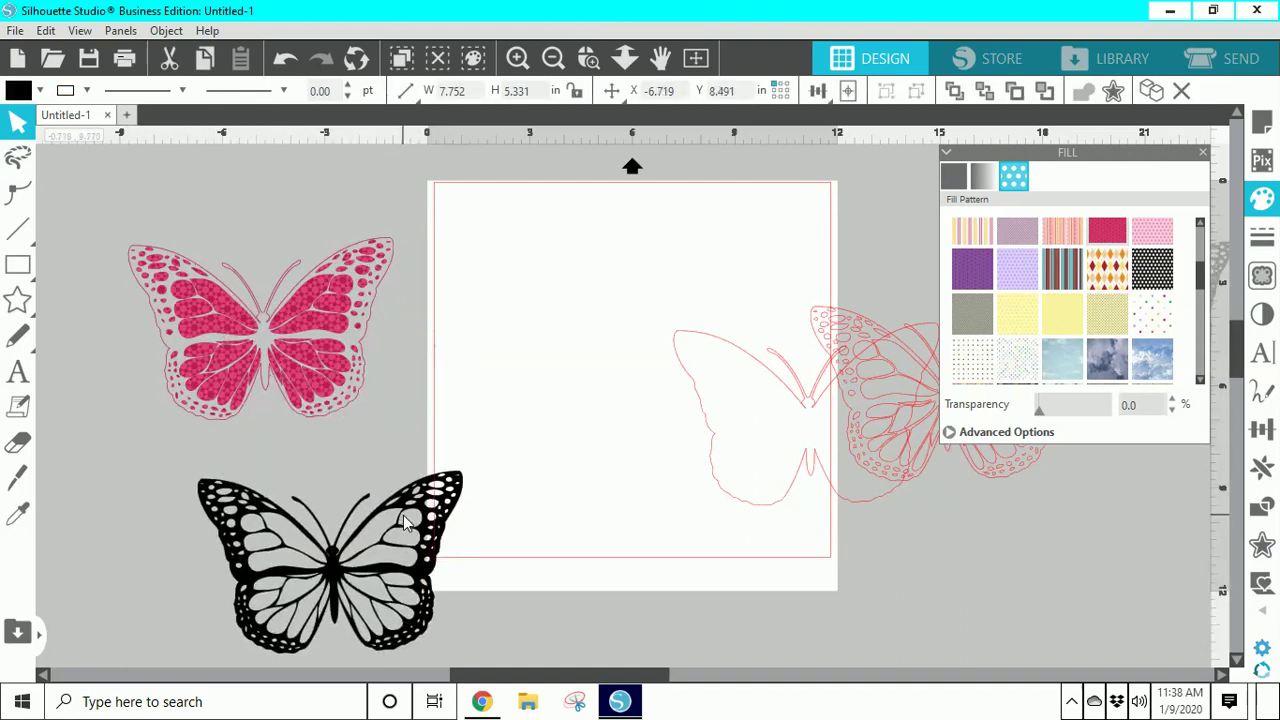
click(403, 515)
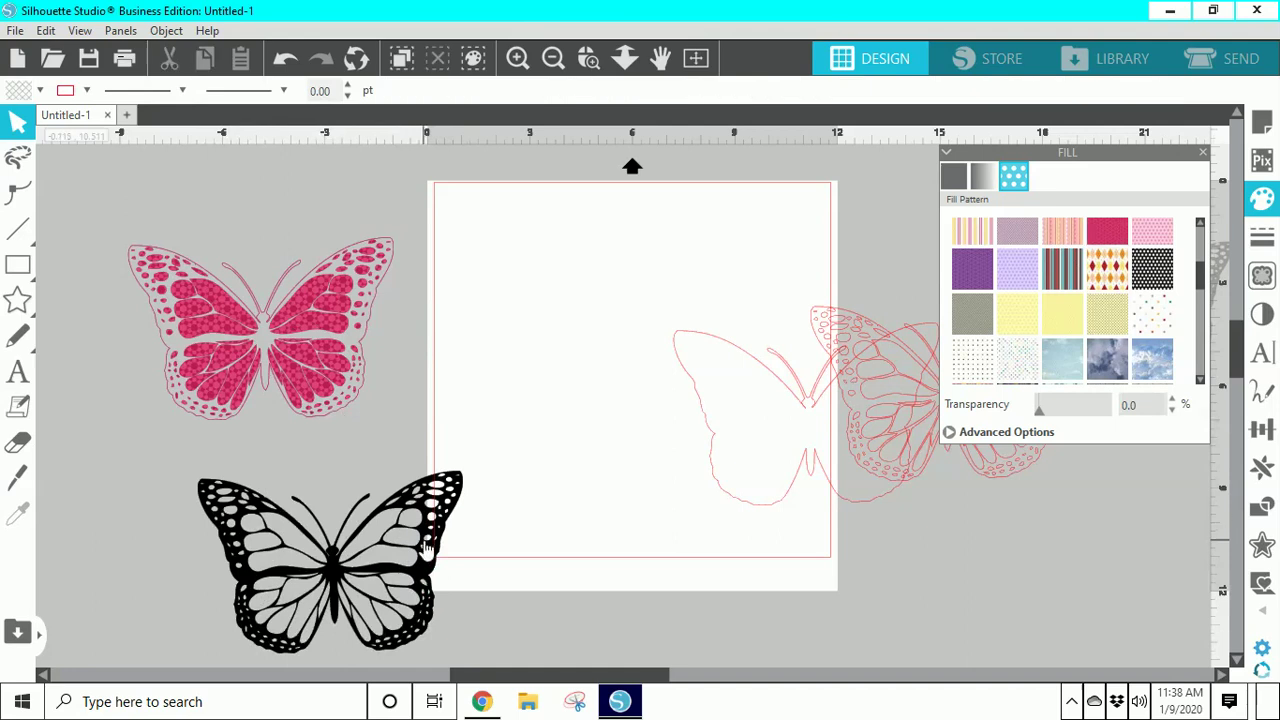
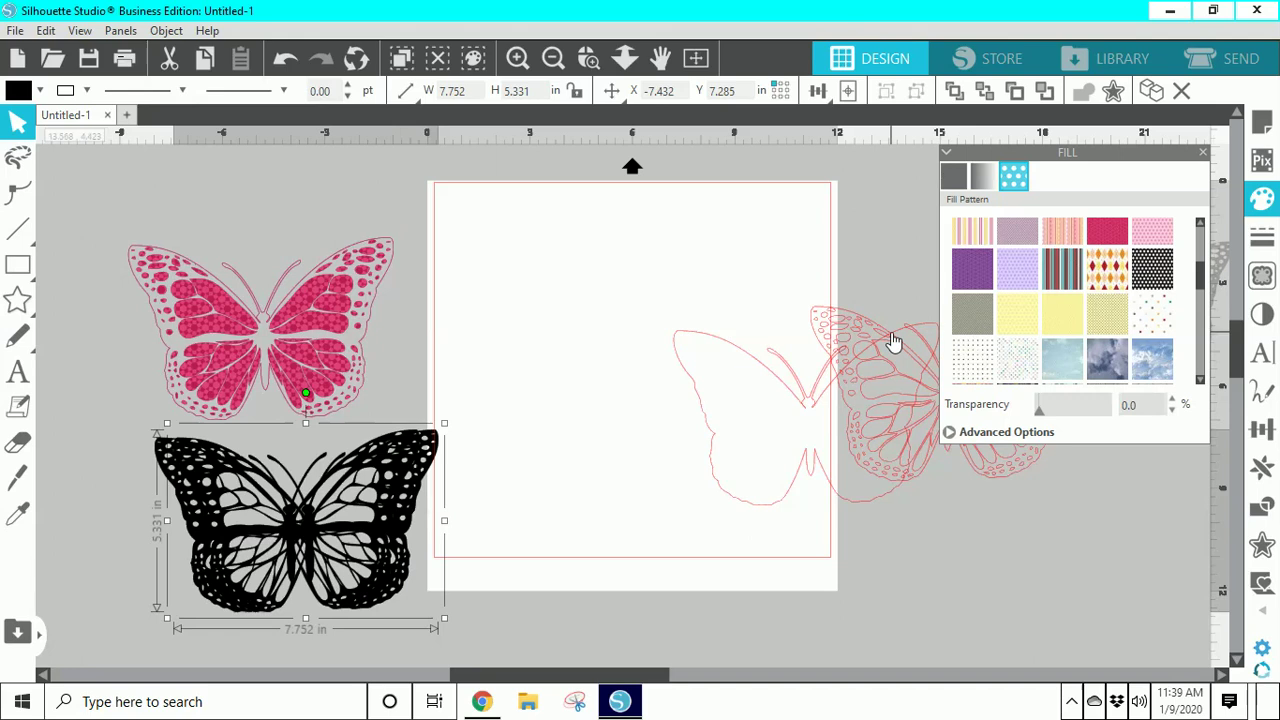
Lay one copy of the black butterfly over the pink patterned pieces and place the other below it, left of the page
drag(400, 537, 671, 537)
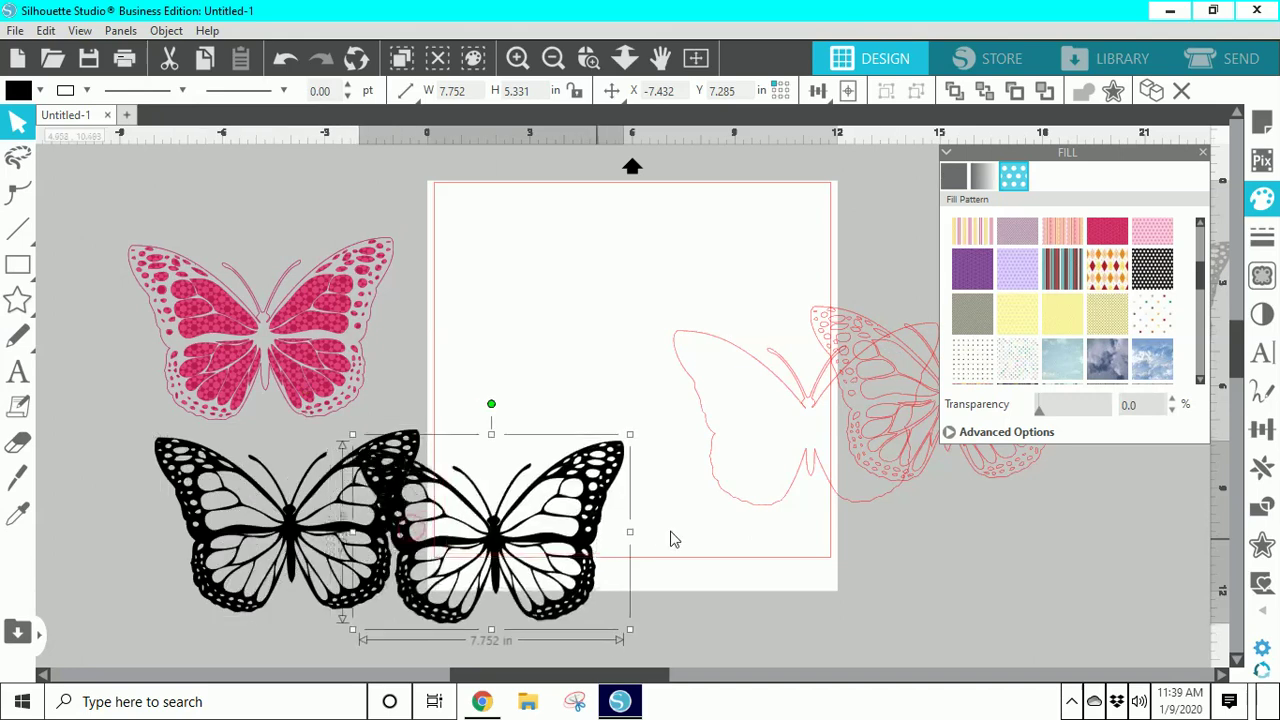
drag(341, 605, 316, 412)
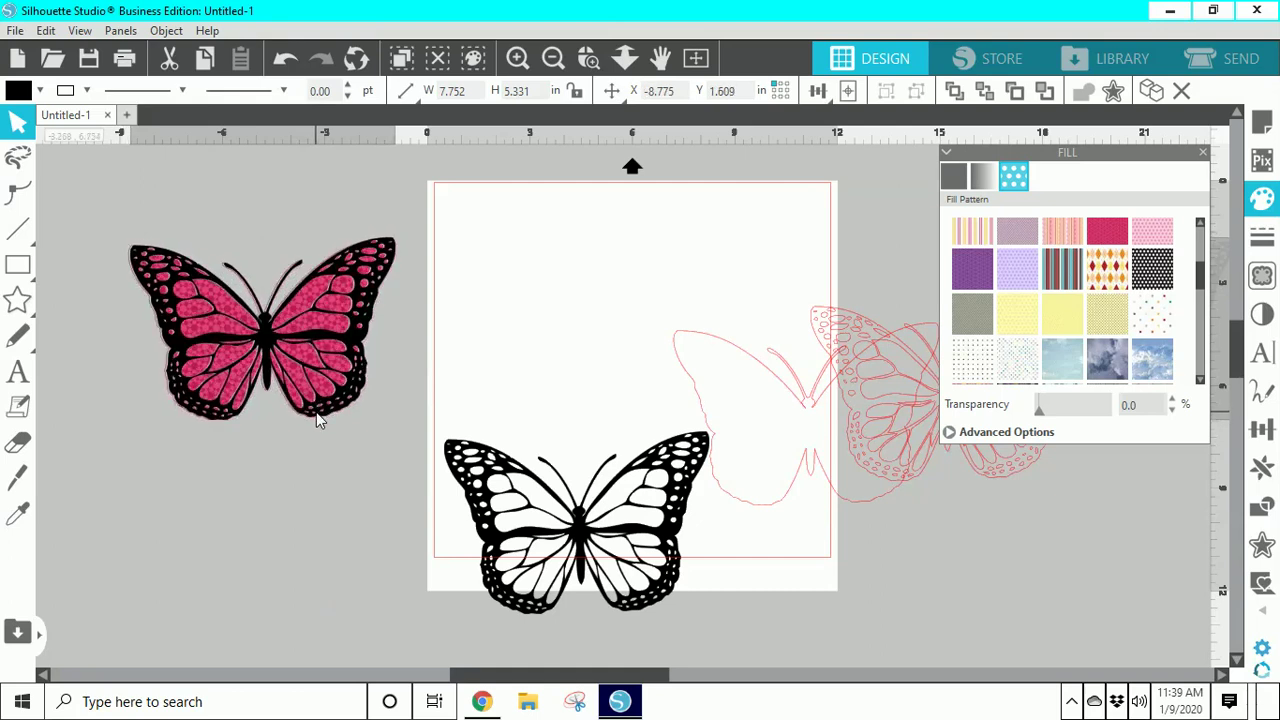
drag(596, 525, 230, 563)
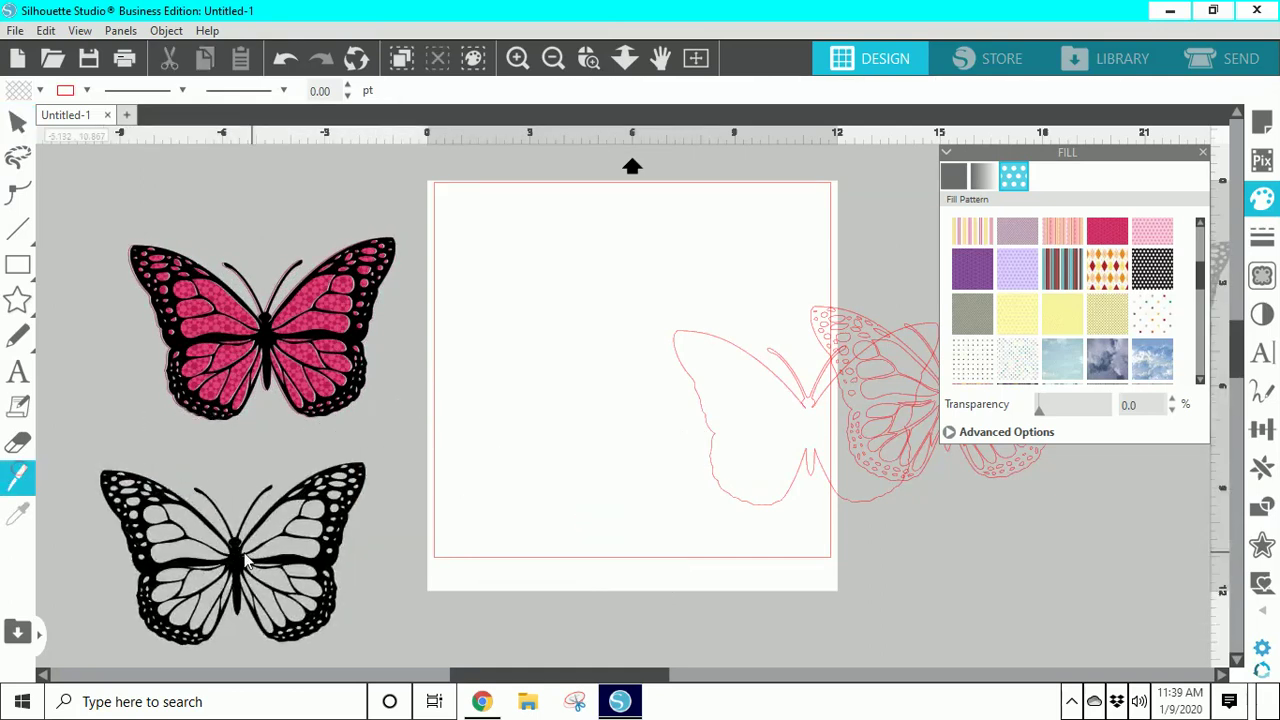
Cut the left wing off the lower black butterfly with the Knife tool and delete that wing
click(20, 478)
drag(218, 535, 232, 627)
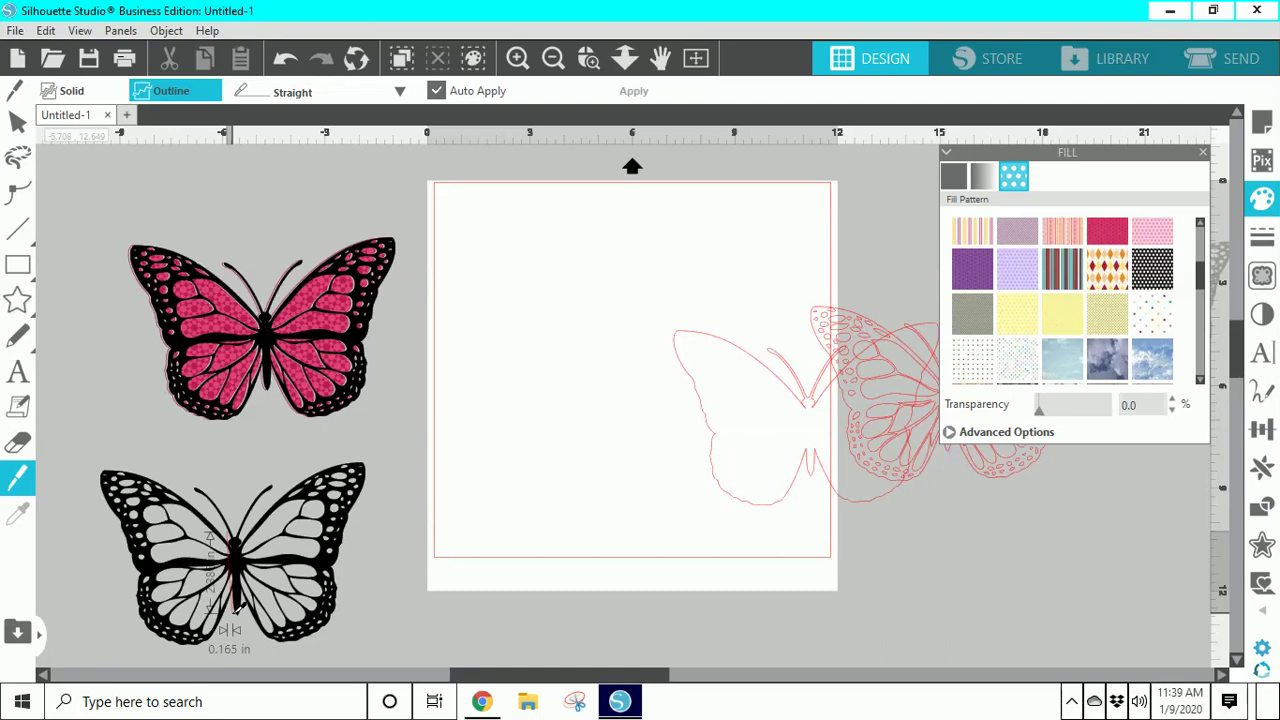
drag(230, 628, 168, 645)
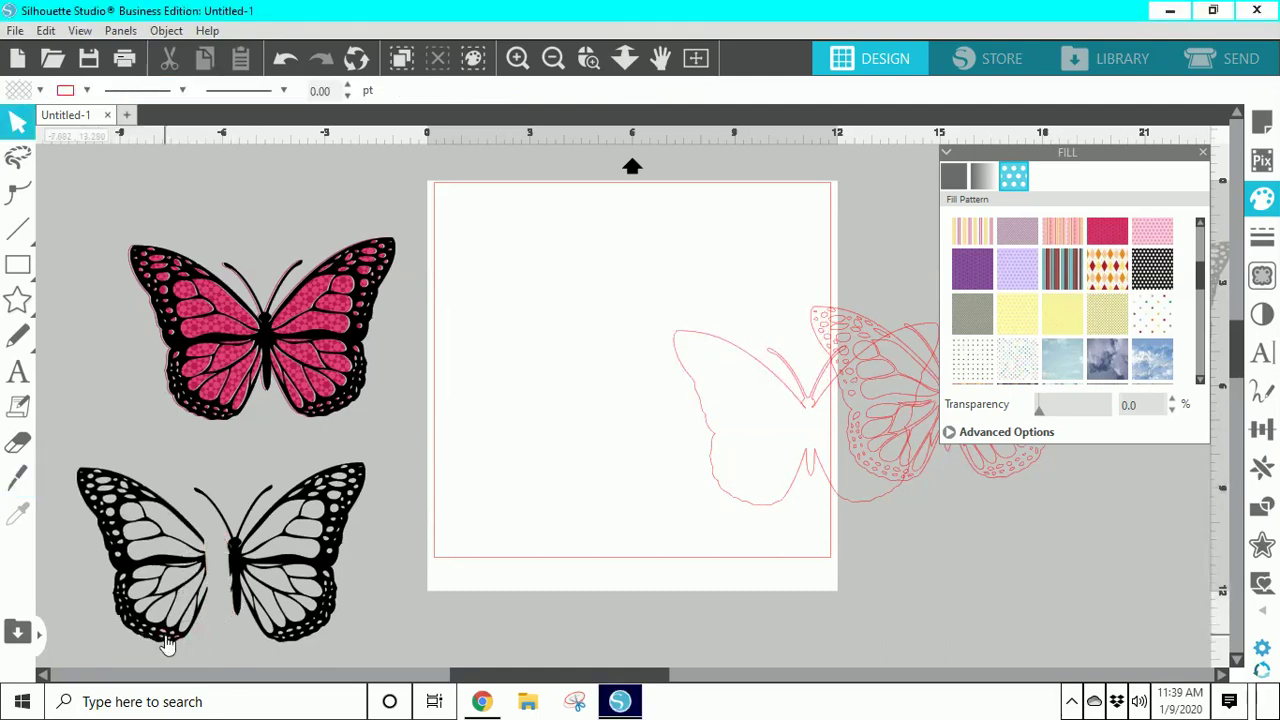
key(Delete)
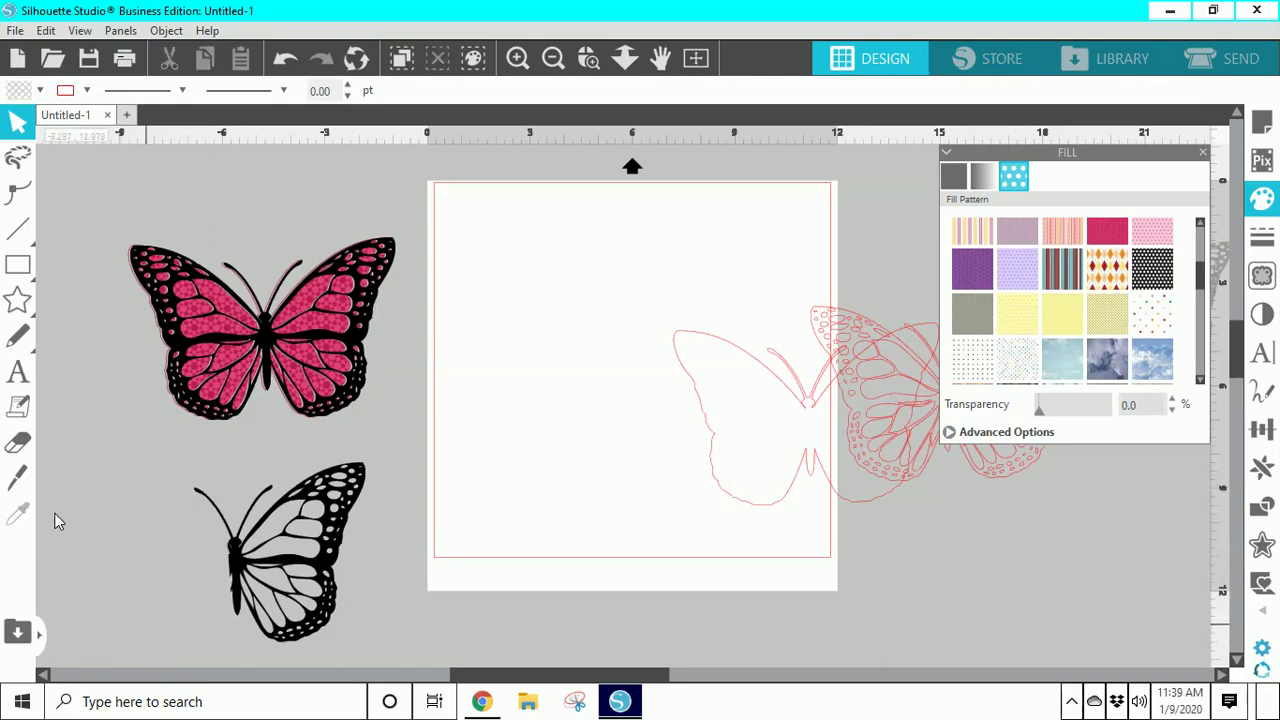
Cut the remaining right wing away from the black butterfly's body with the Knife tool and delete it
click(17, 478)
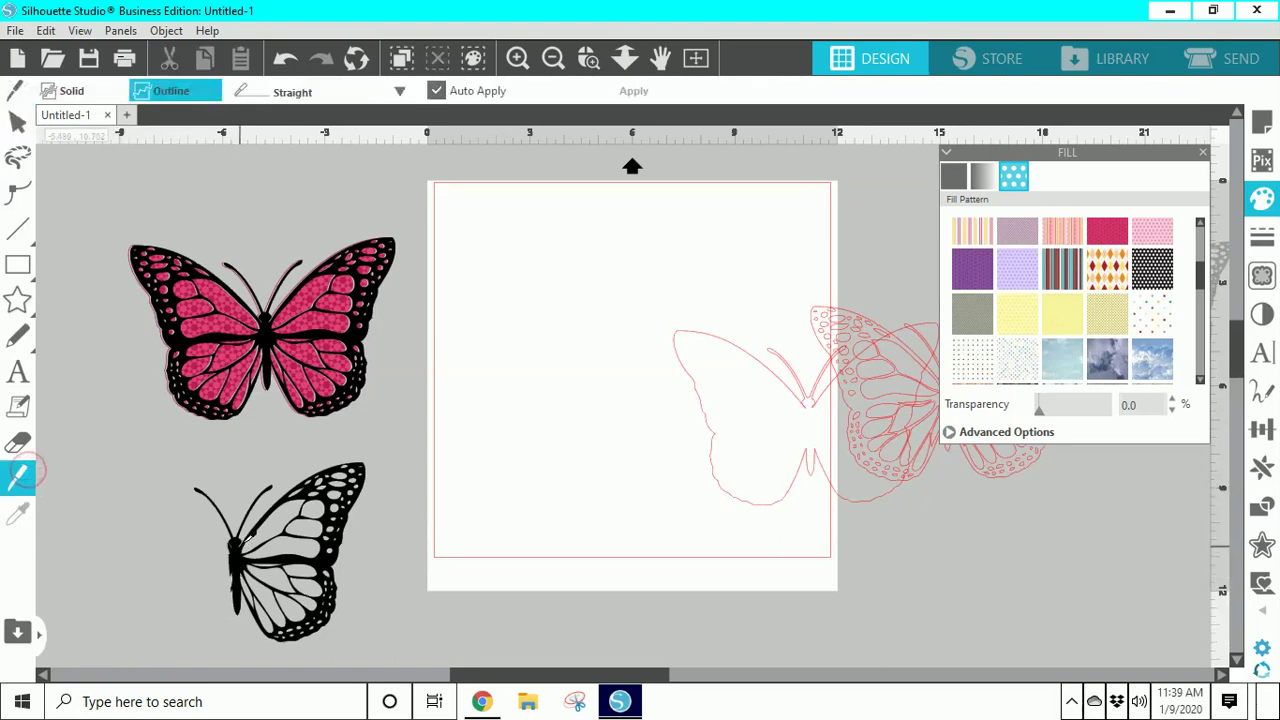
drag(236, 537, 243, 612)
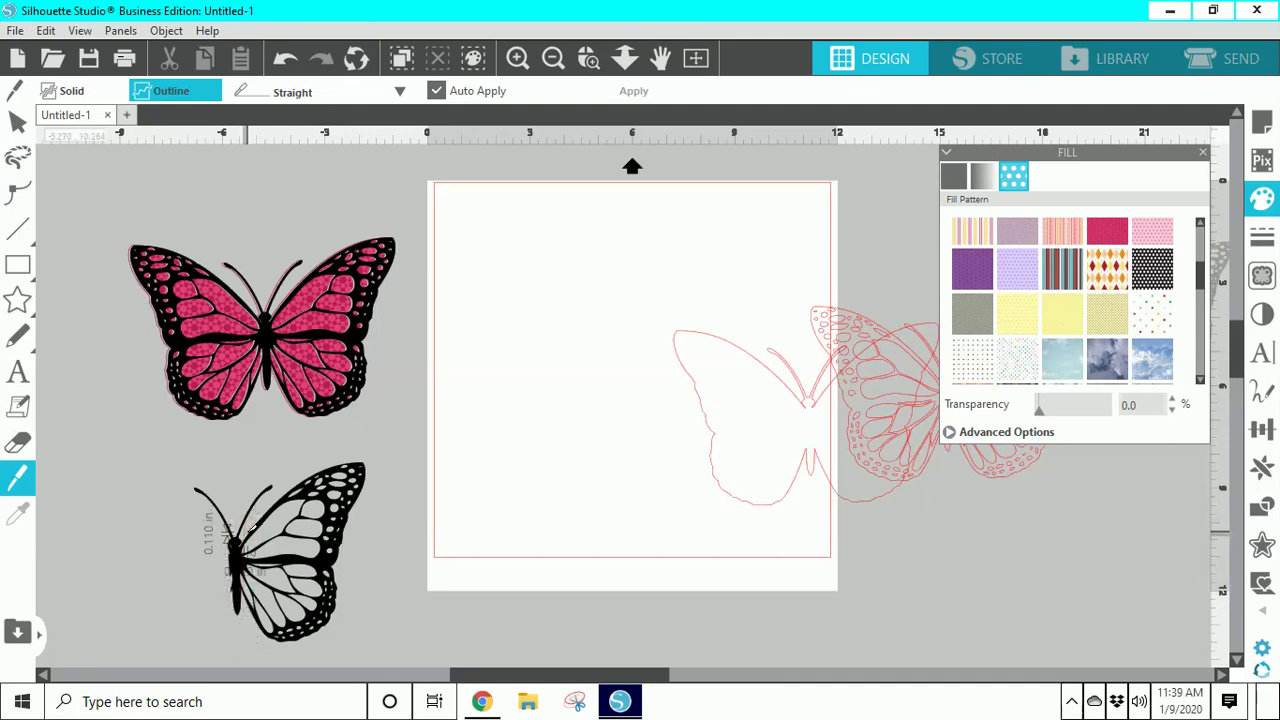
click(17, 121)
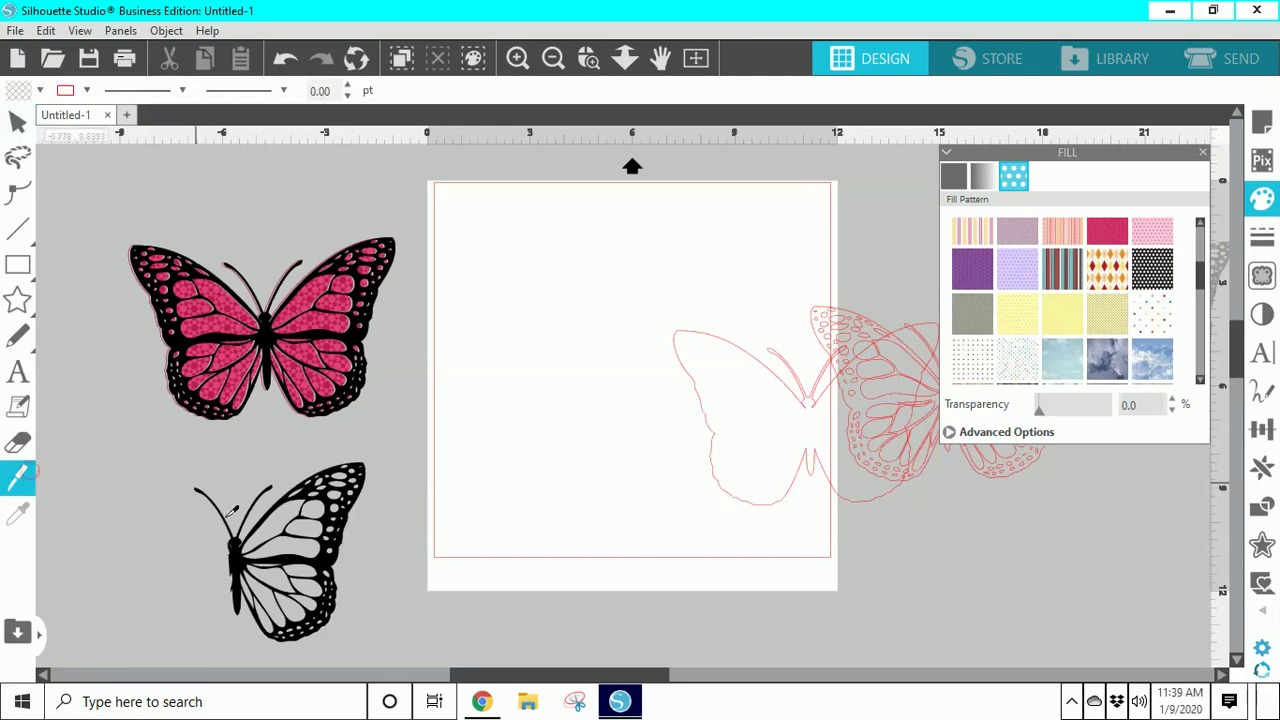
click(17, 478)
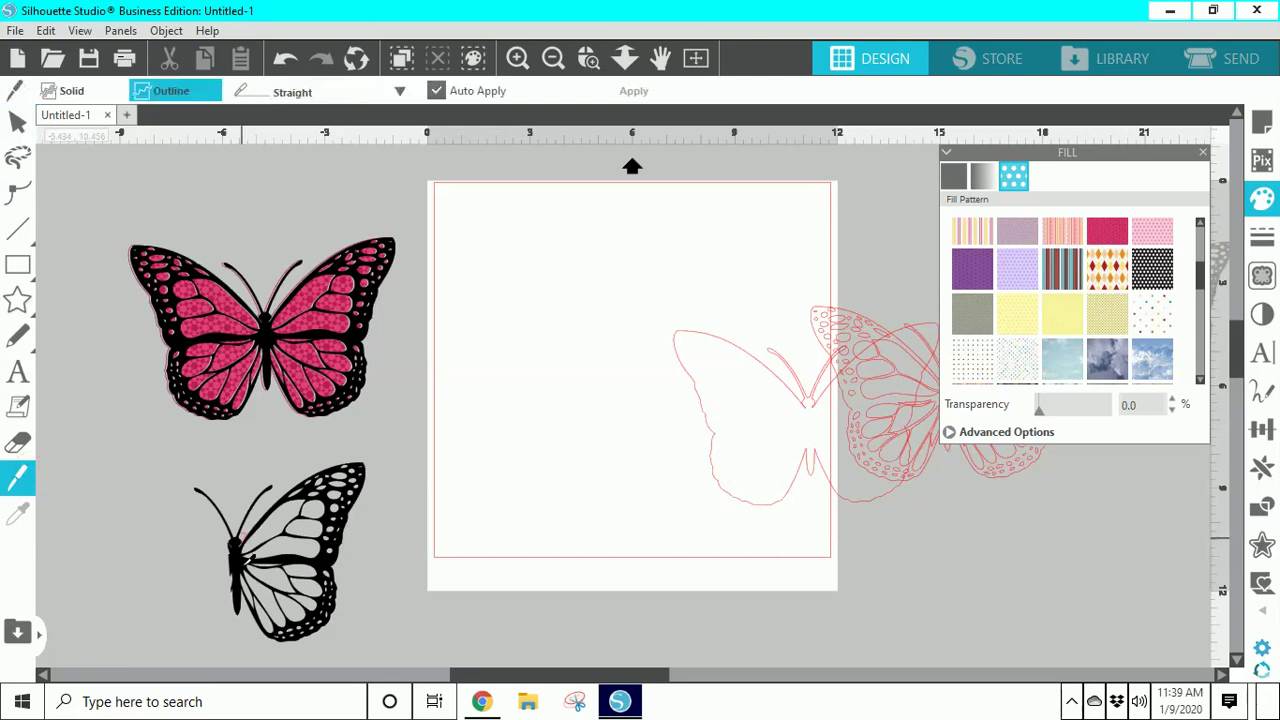
mouse_move(243, 540)
mouse_down()
mouse_move(245, 605)
mouse_move(392, 640)
mouse_up()
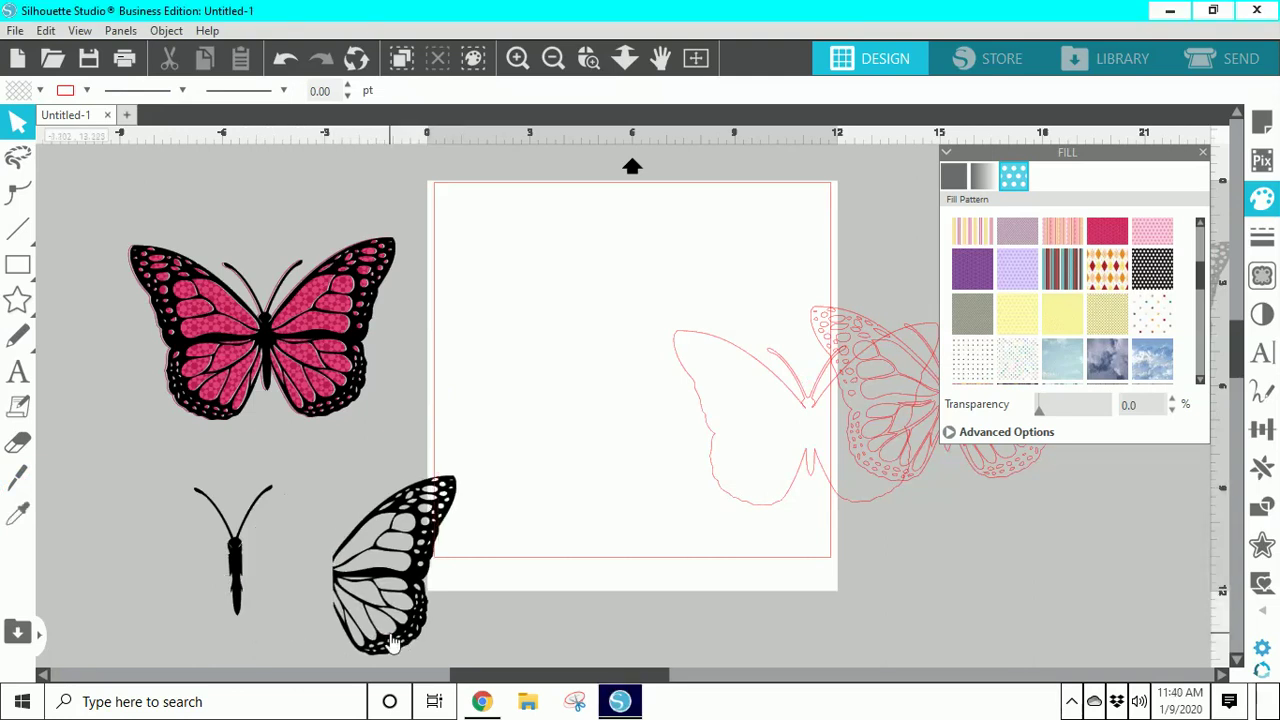
key(Delete)
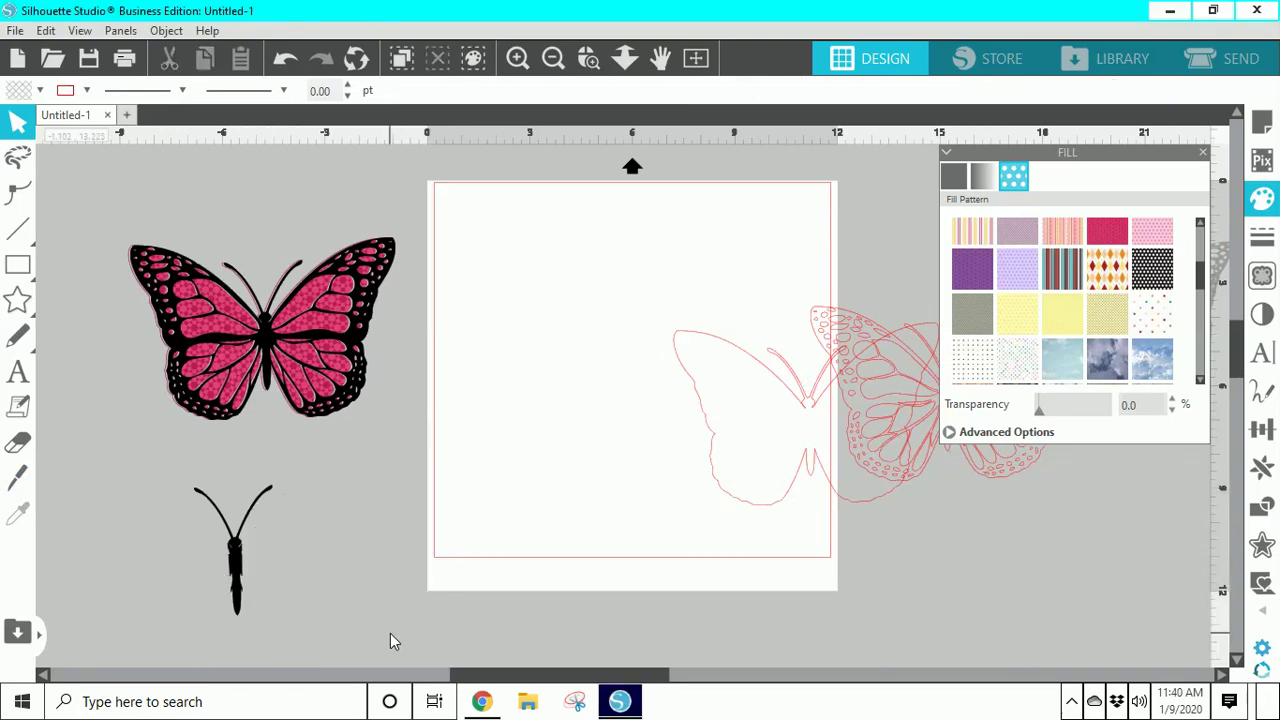
Give the separated body and antennae a red fill and red line, and place them over the layered butterfly's body
click(238, 596)
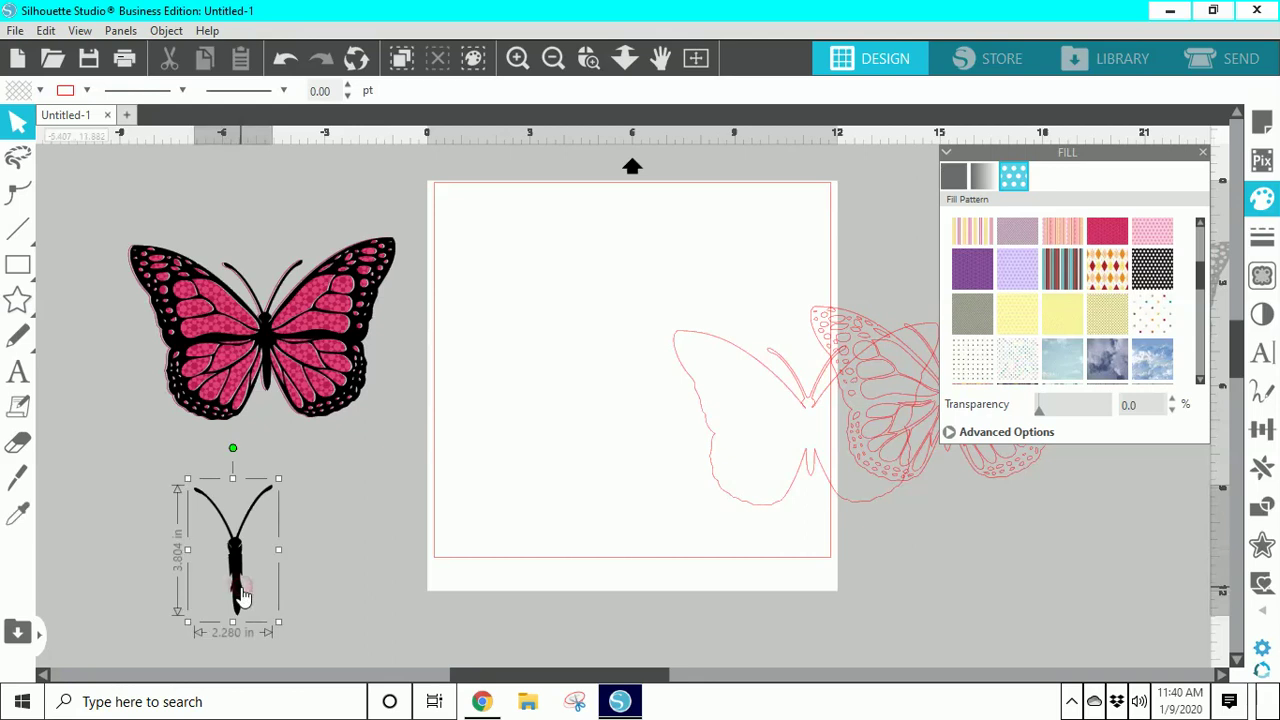
click(41, 90)
click(70, 119)
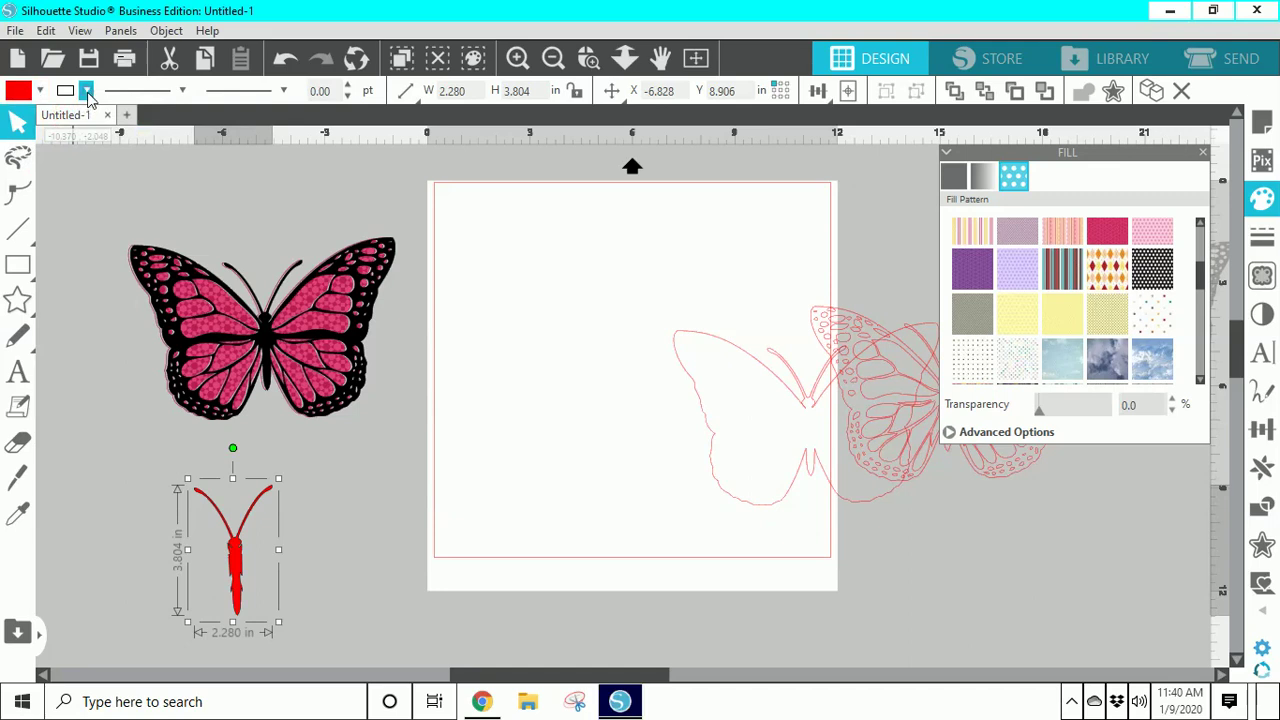
click(87, 91)
click(70, 119)
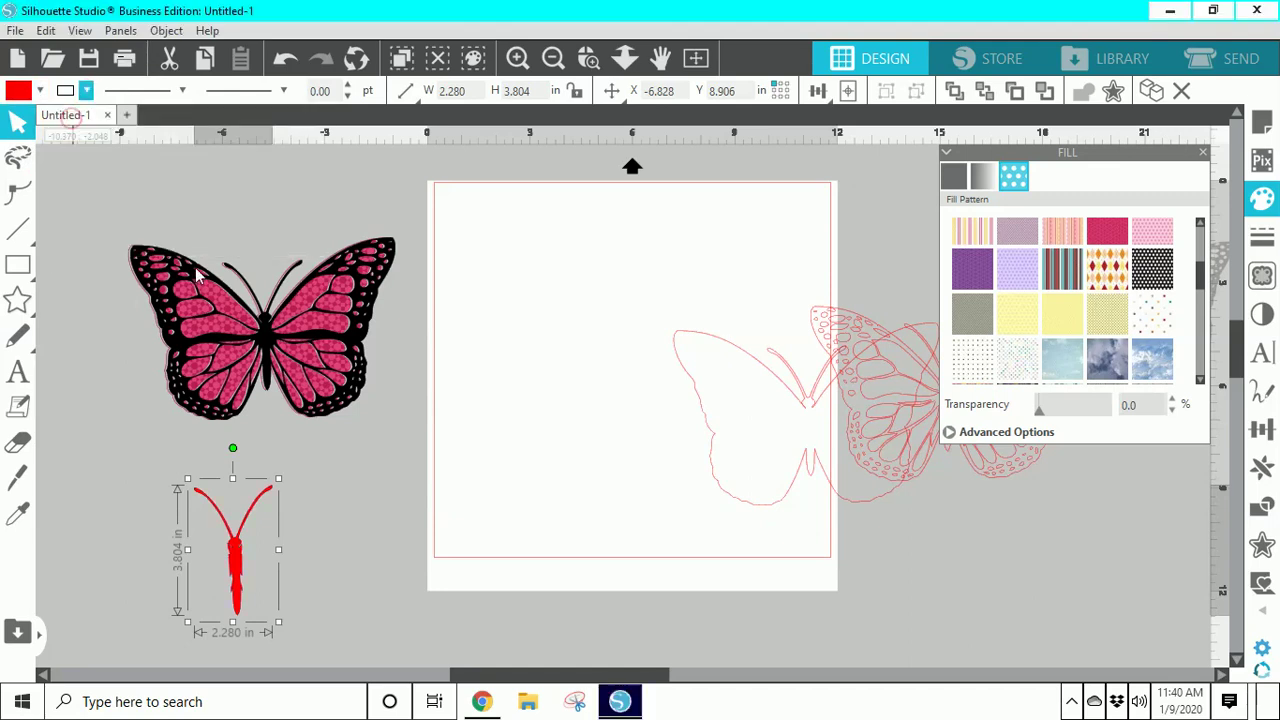
drag(234, 548, 266, 331)
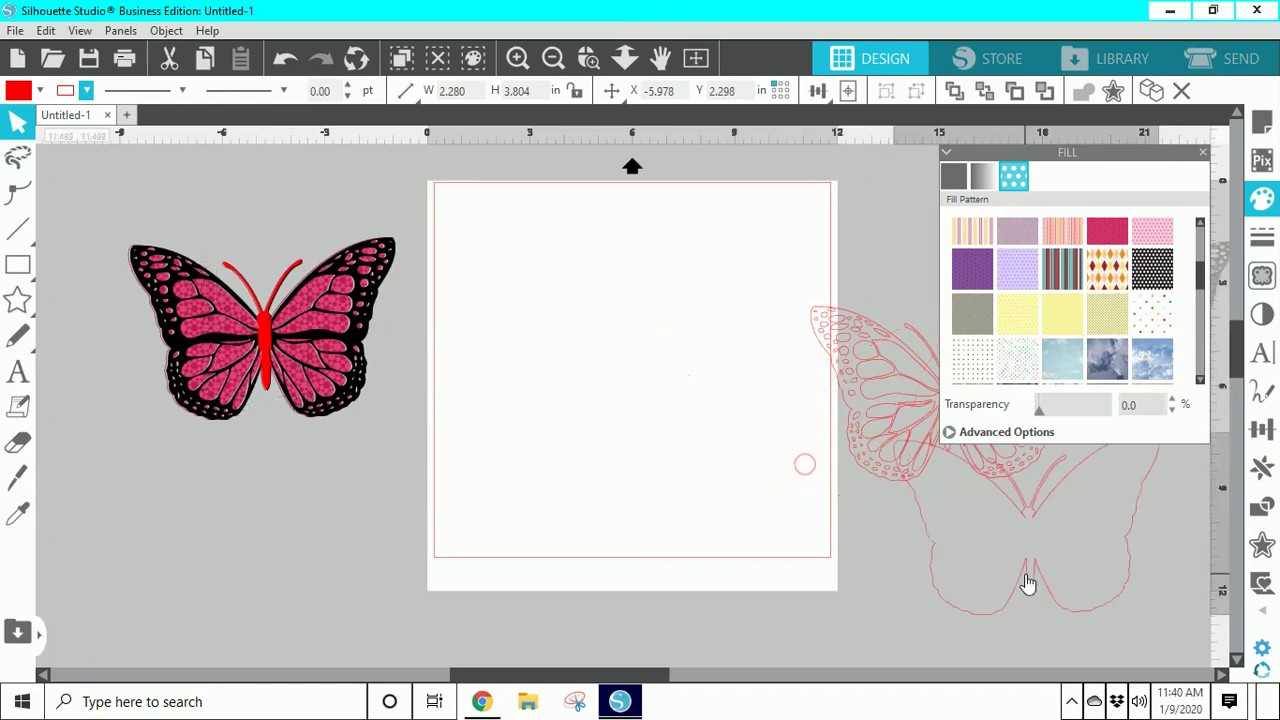
Move the unfilled silhouette outline off the page to the lower right and bring the detailed outline onto the page
drag(808, 470, 1022, 580)
drag(851, 451, 522, 384)
click(493, 327)
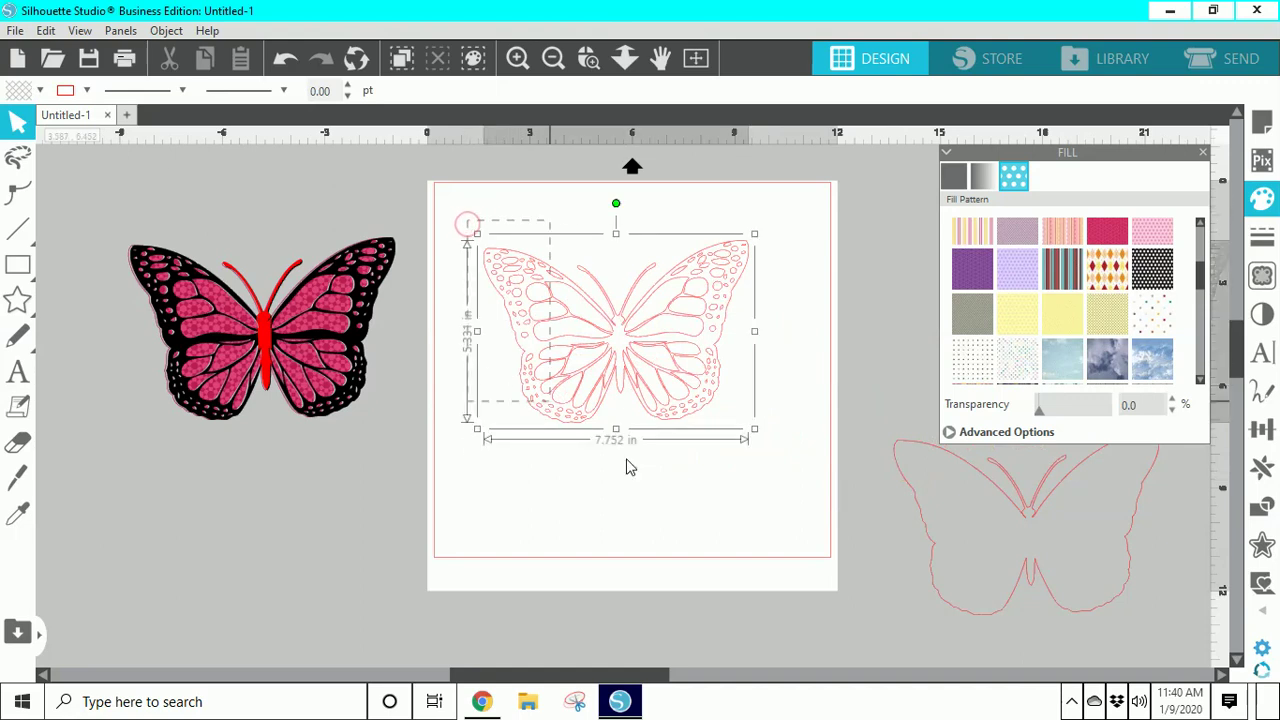
Release the compound path of the detailed outline and move its outer contour off the page beside the silhouette outline
right_click(637, 375)
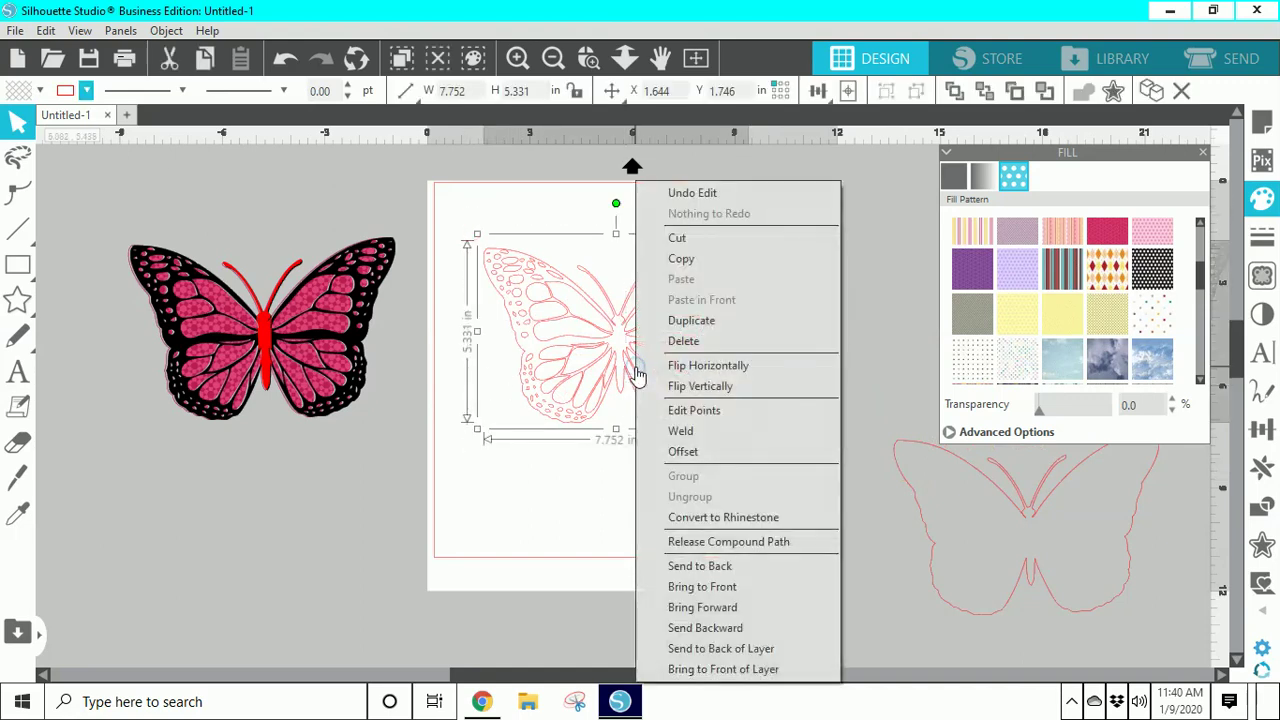
click(711, 541)
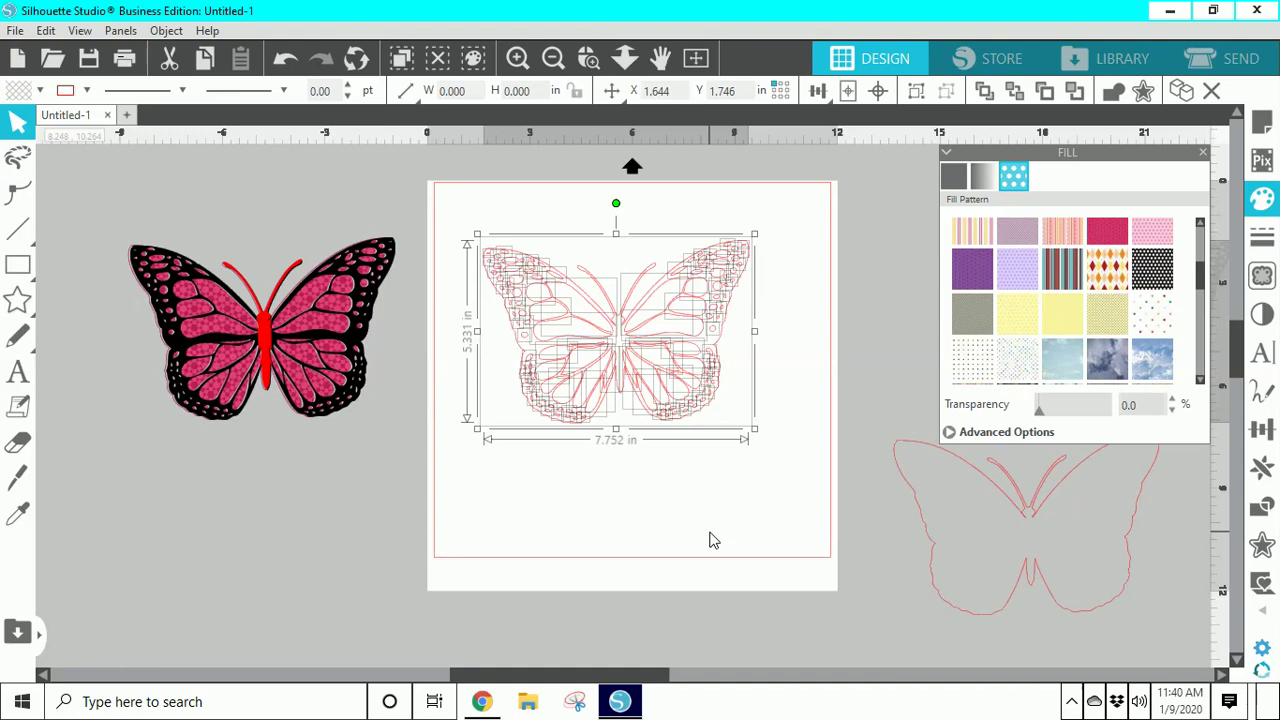
click(710, 535)
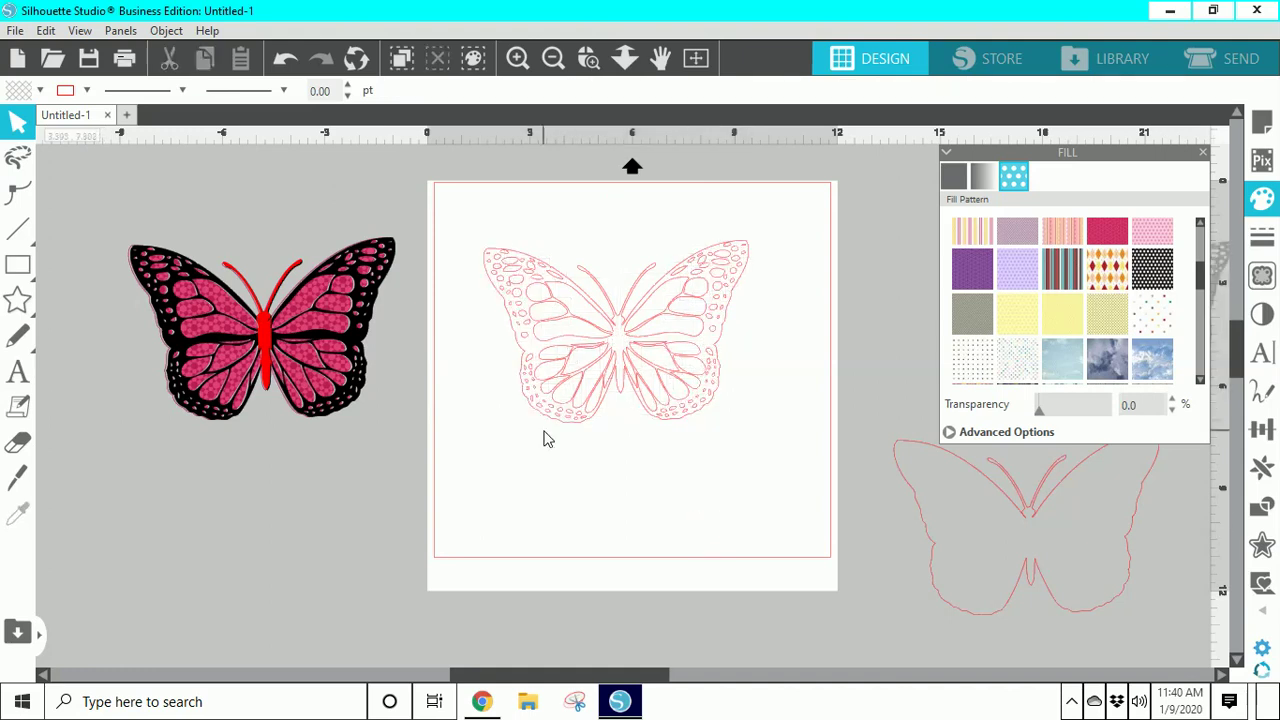
drag(565, 435, 723, 577)
drag(1025, 616, 1042, 620)
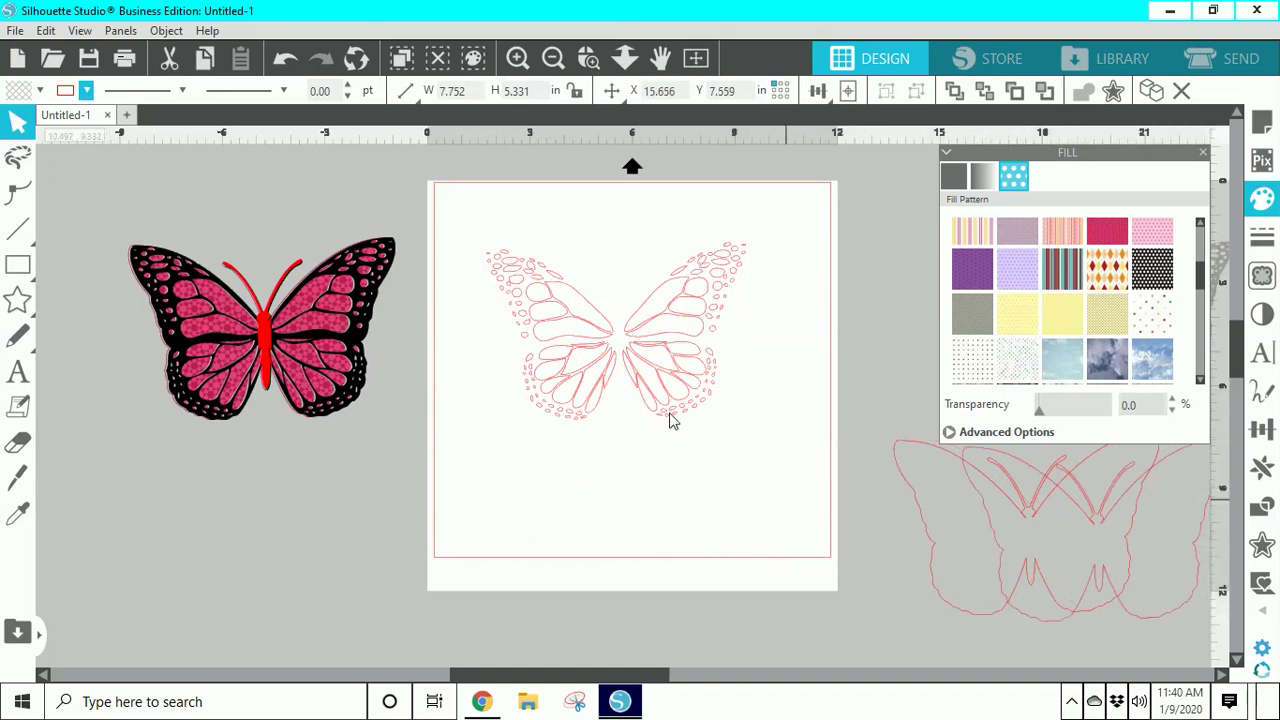
Fill all the loose wing pieces on the page with red and bring them to the front
drag(458, 235, 763, 485)
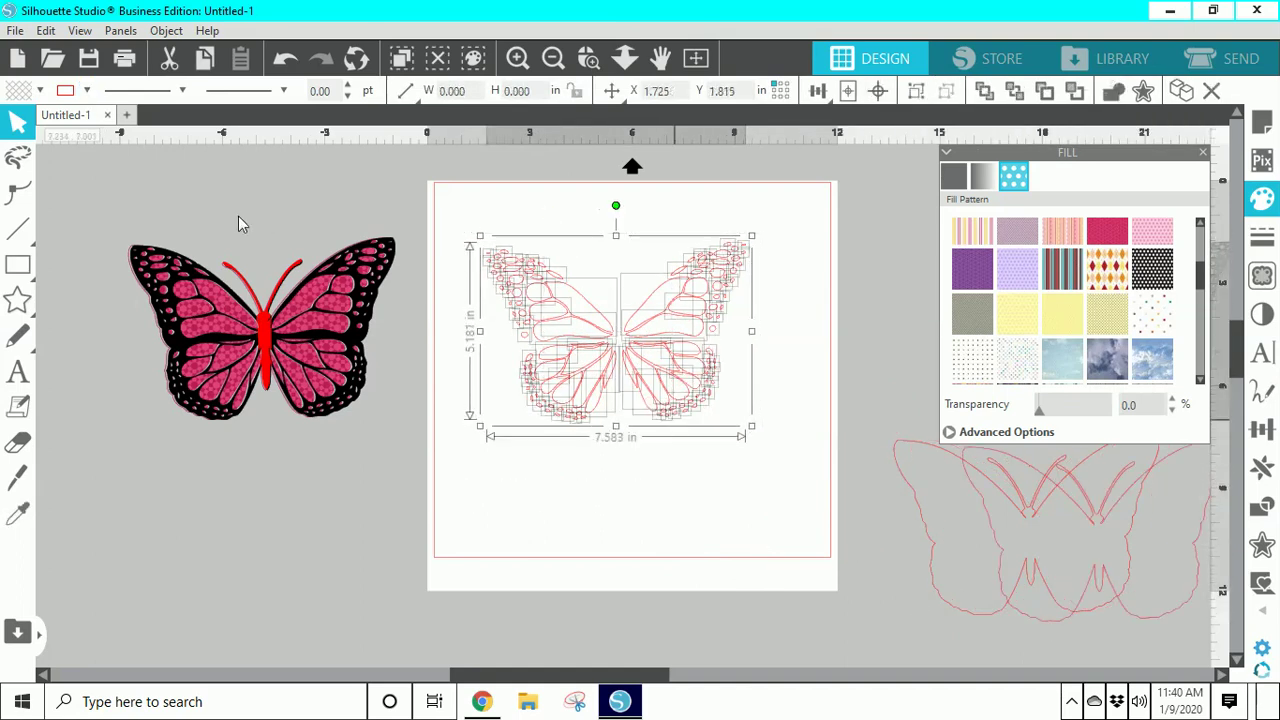
click(39, 91)
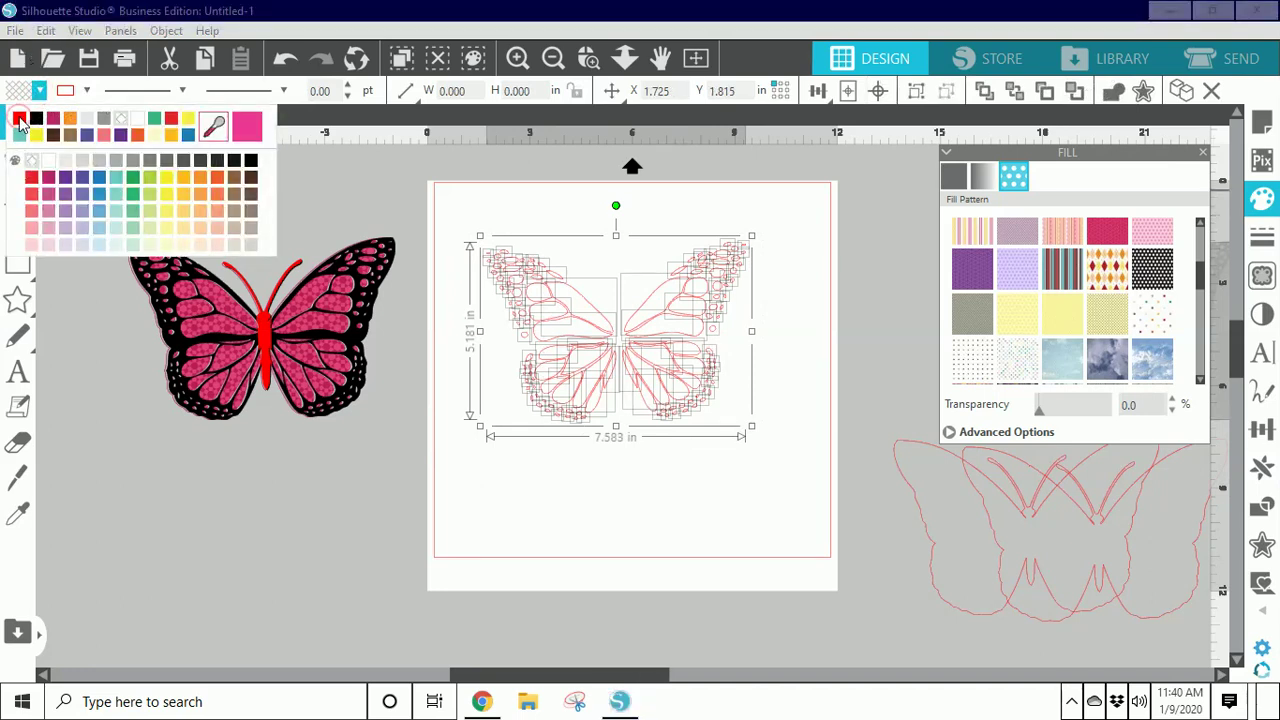
click(19, 119)
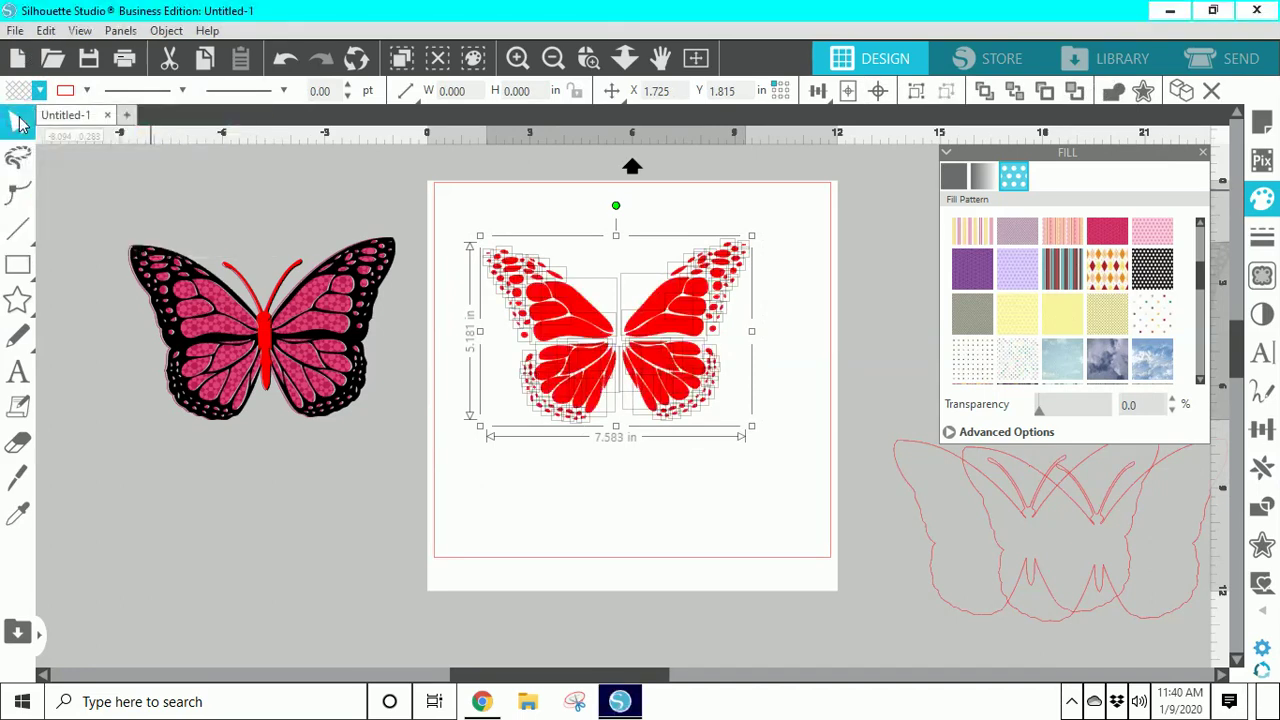
right_click(532, 346)
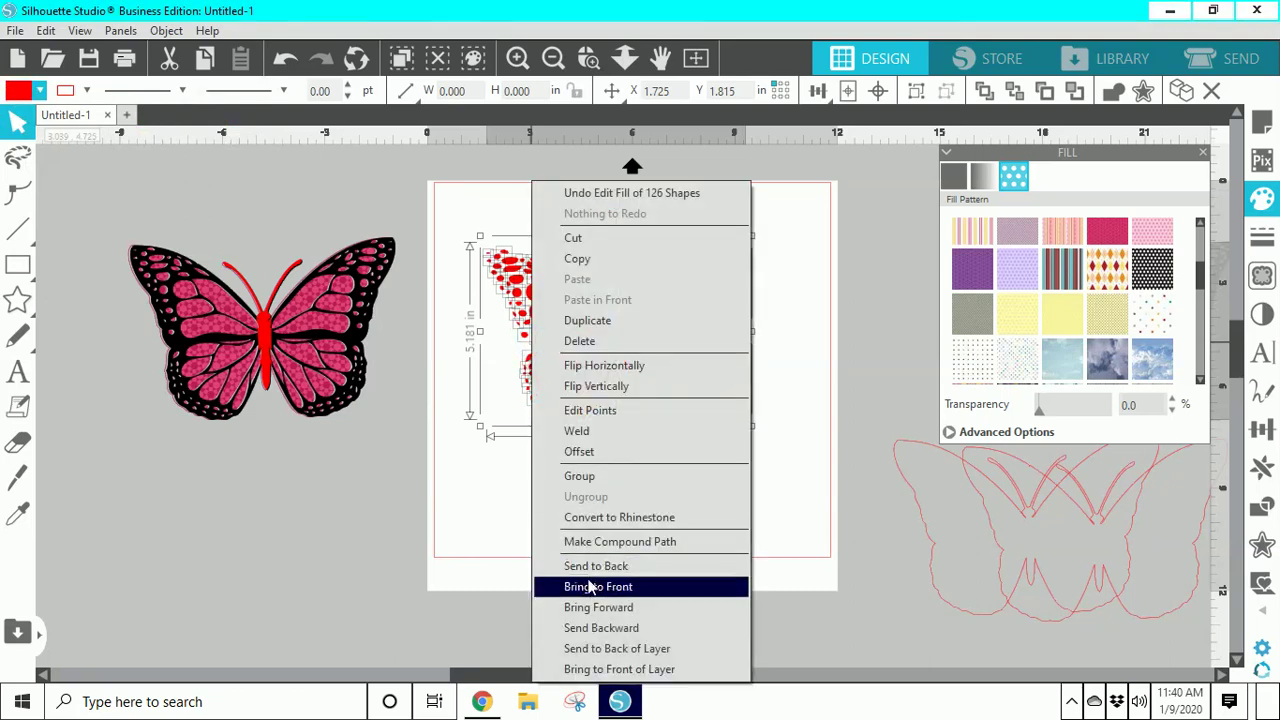
click(591, 587)
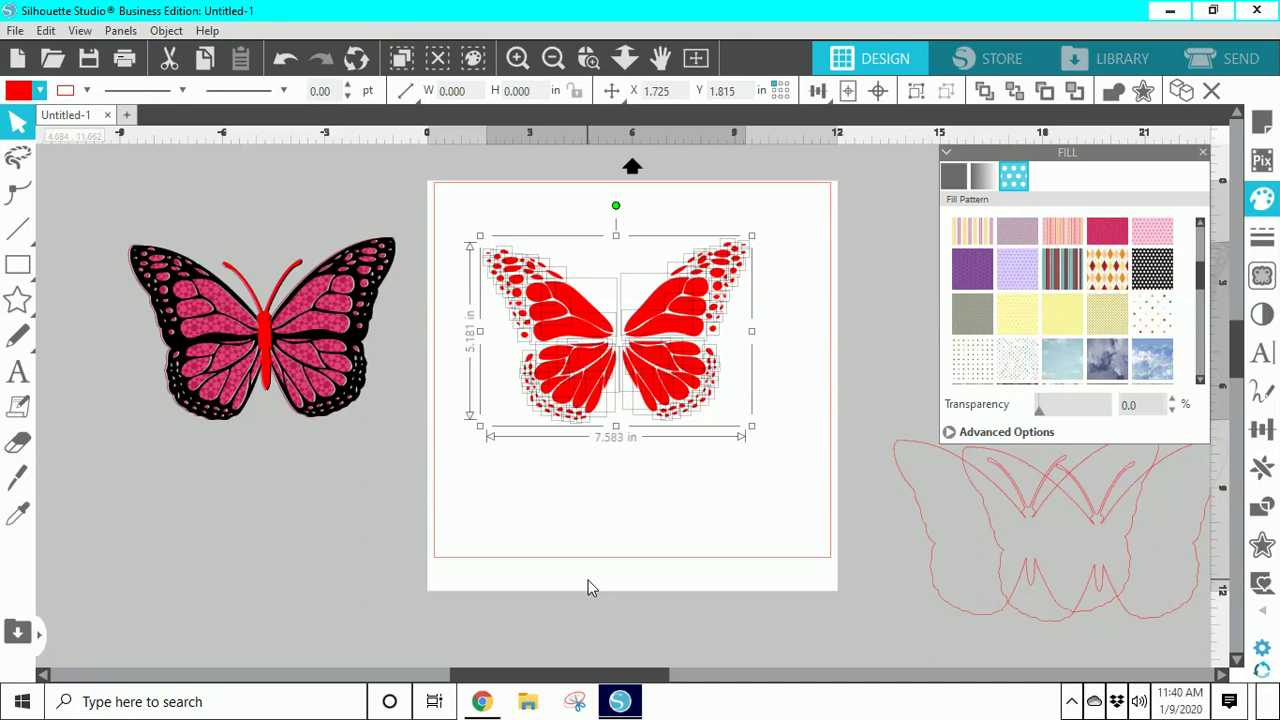
click(565, 497)
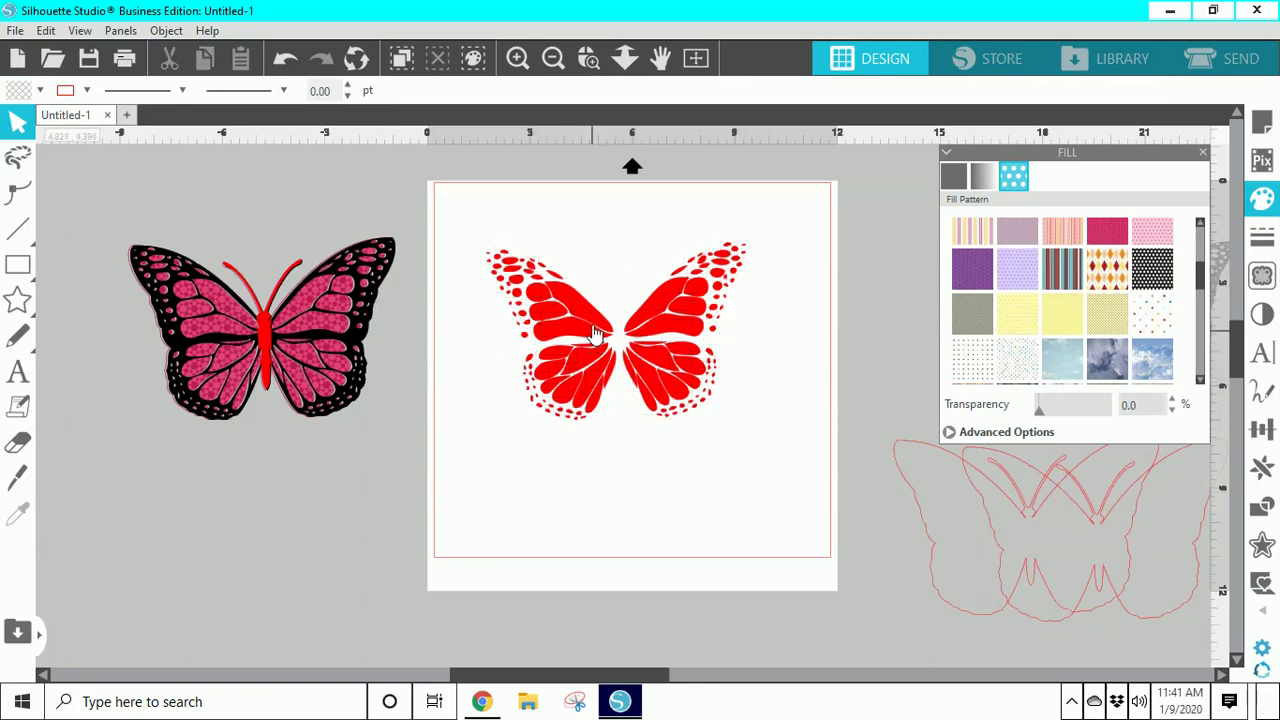
Place the large inner red piece of each upper wing over its matching section on the layered butterfly
drag(592, 317, 240, 316)
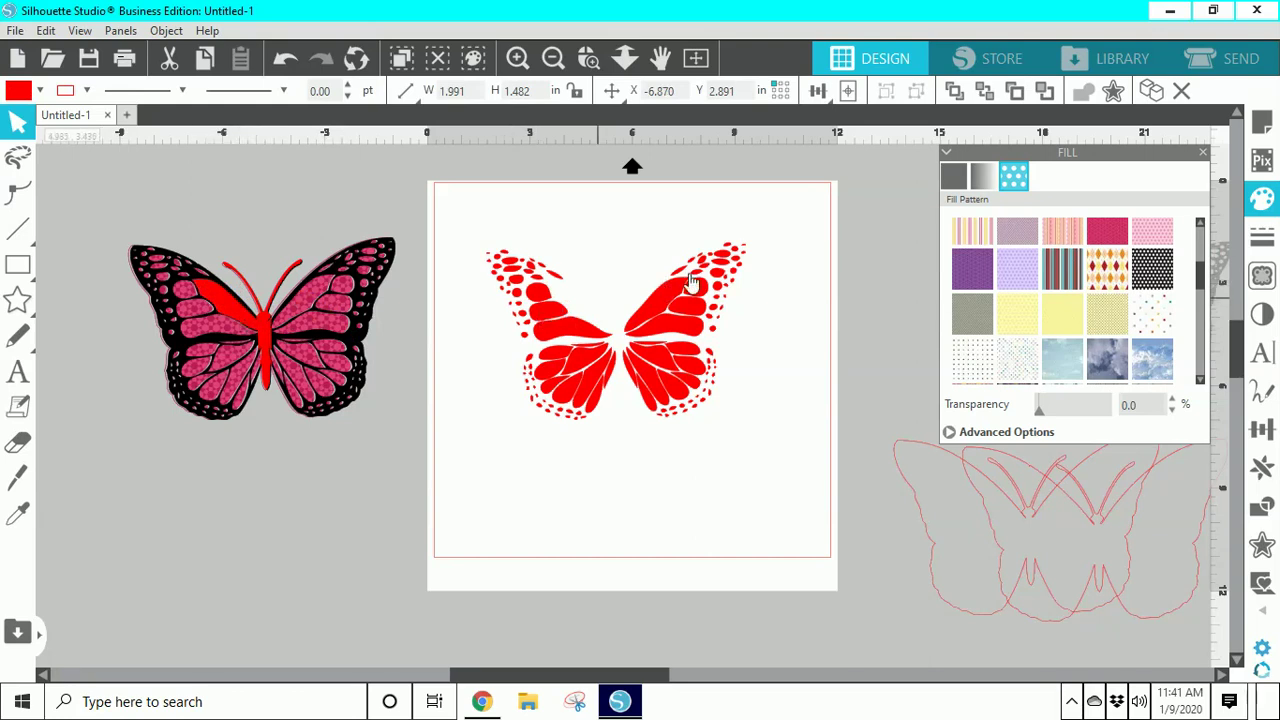
drag(650, 300, 310, 296)
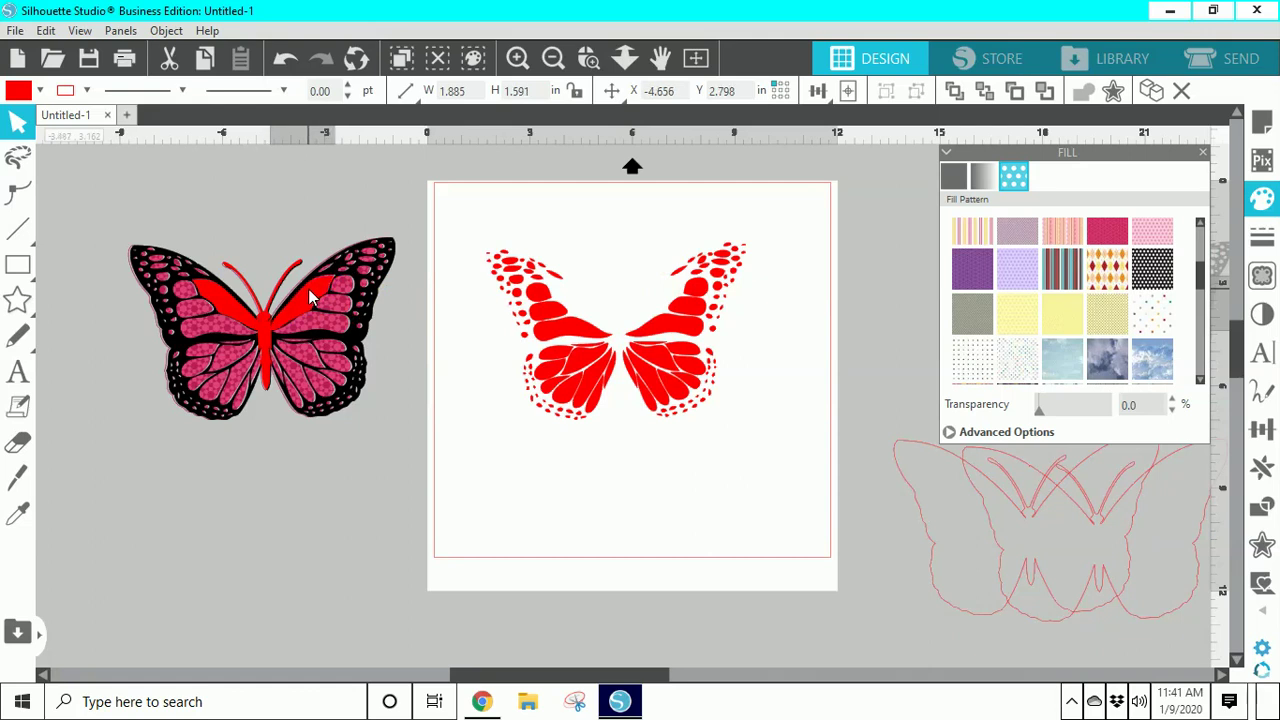
click(560, 333)
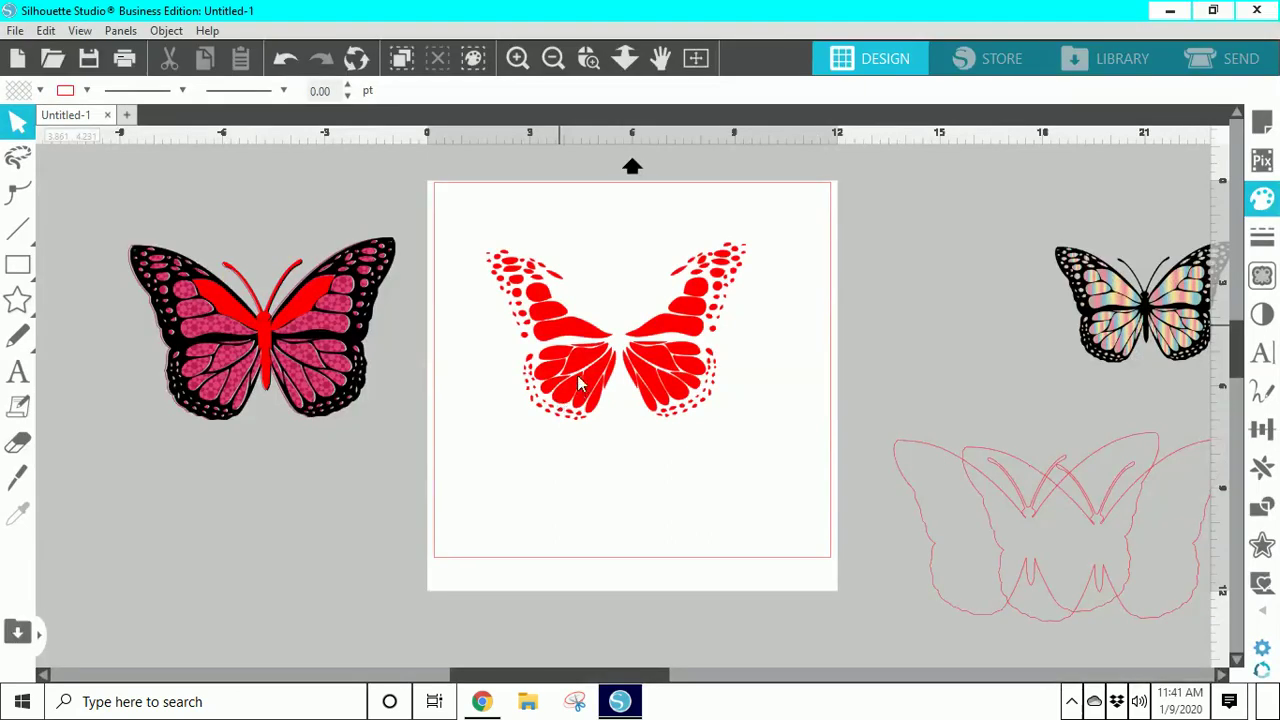
Place the large central red piece of the lower left wing over its matching section on the layered butterfly and fine-tune its alignment
mouse_move(577, 375)
mouse_down()
mouse_move(500, 395)
mouse_move(221, 356)
mouse_up()
double_click(221, 356)
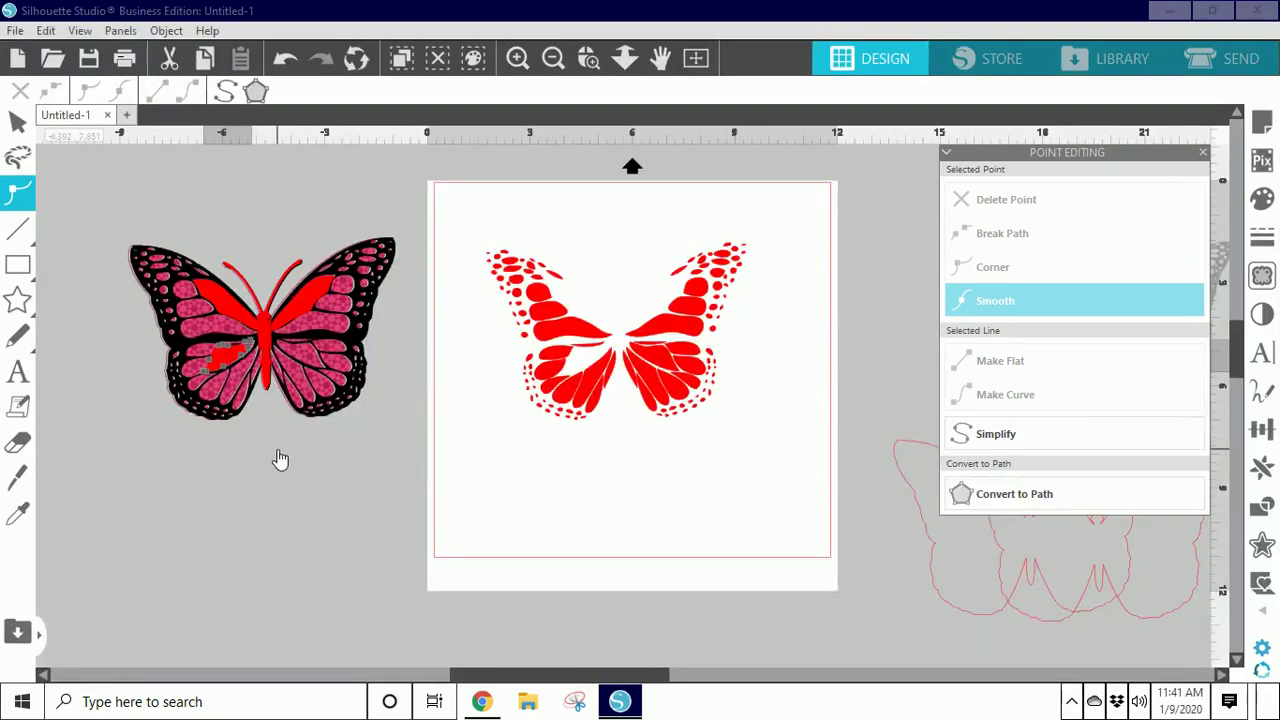
click(277, 449)
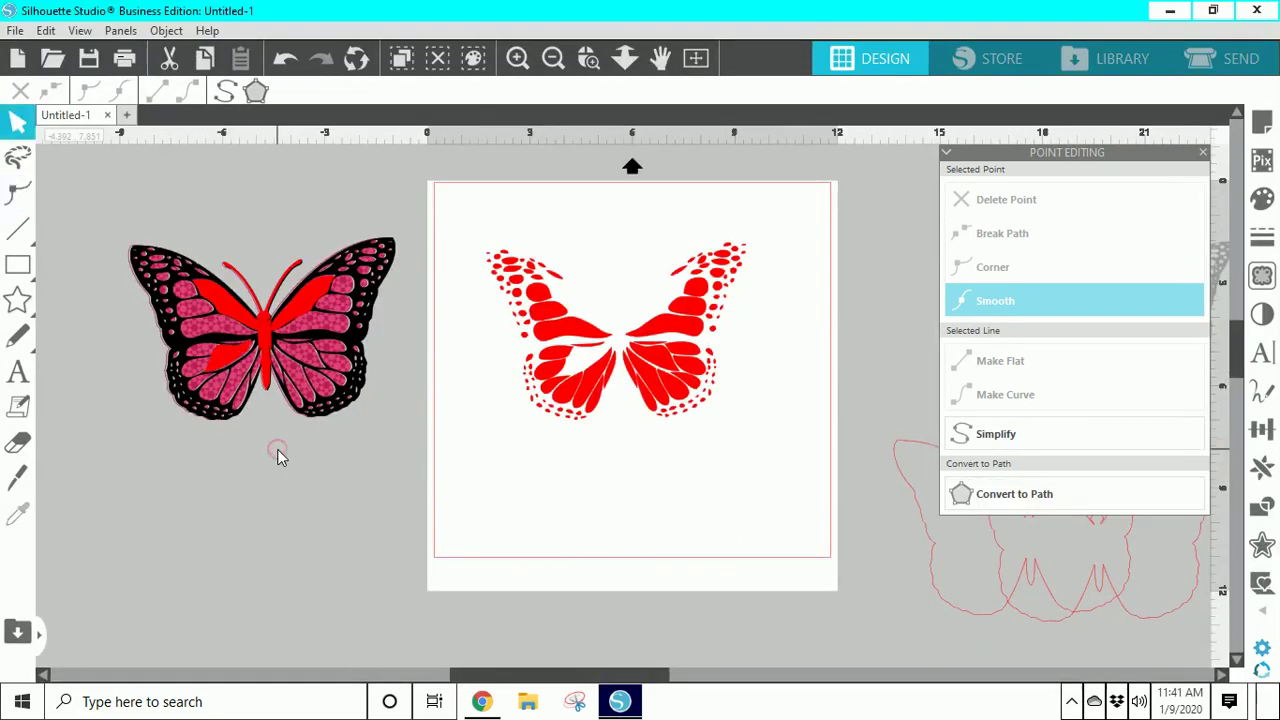
click(231, 358)
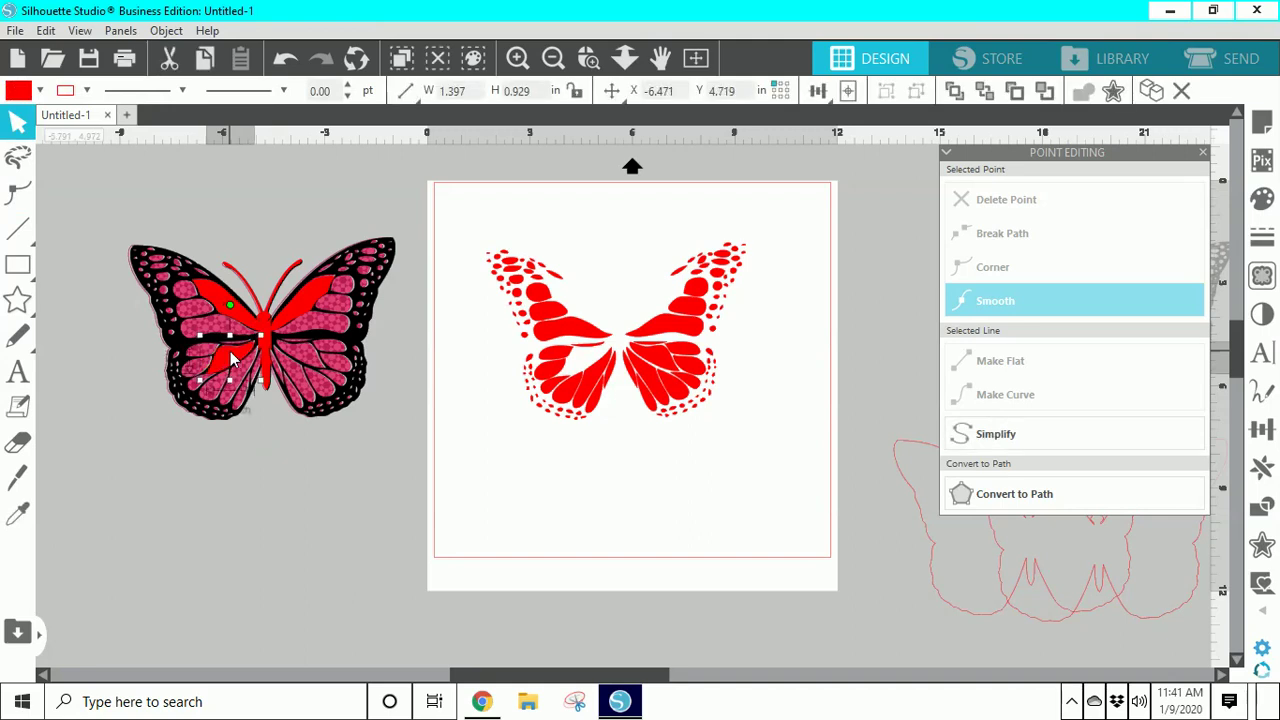
click(300, 552)
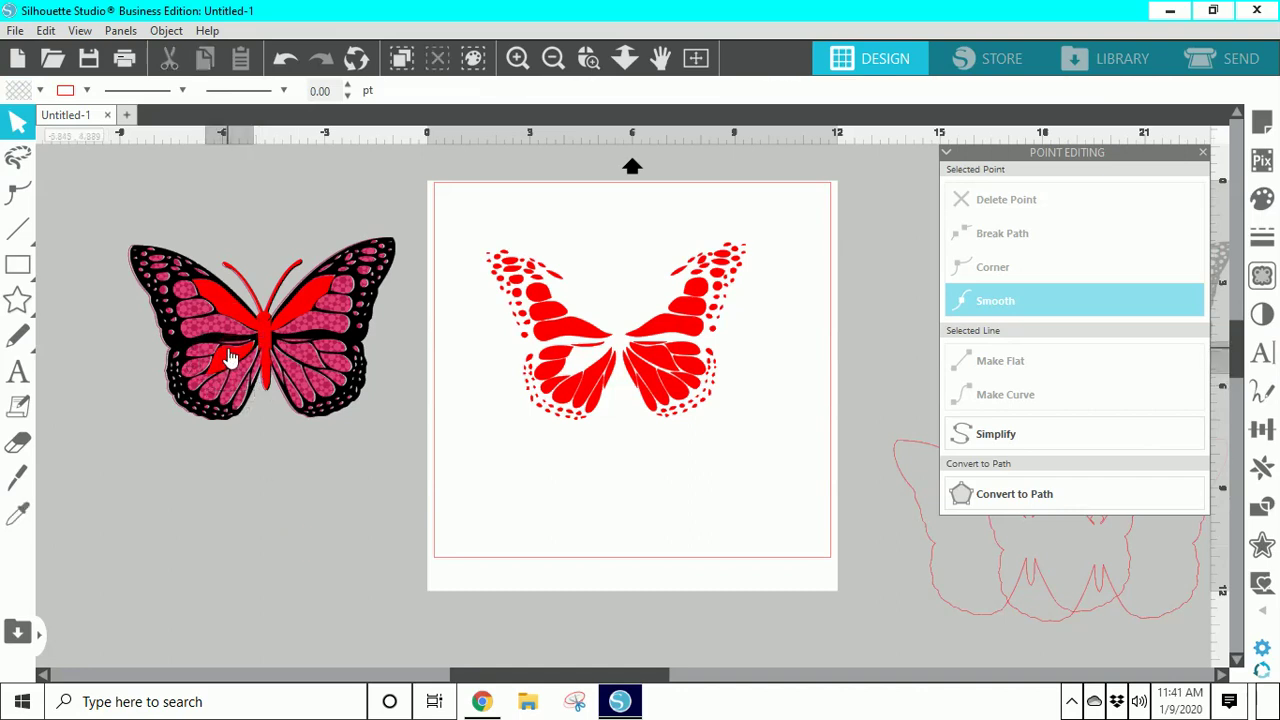
click(239, 358)
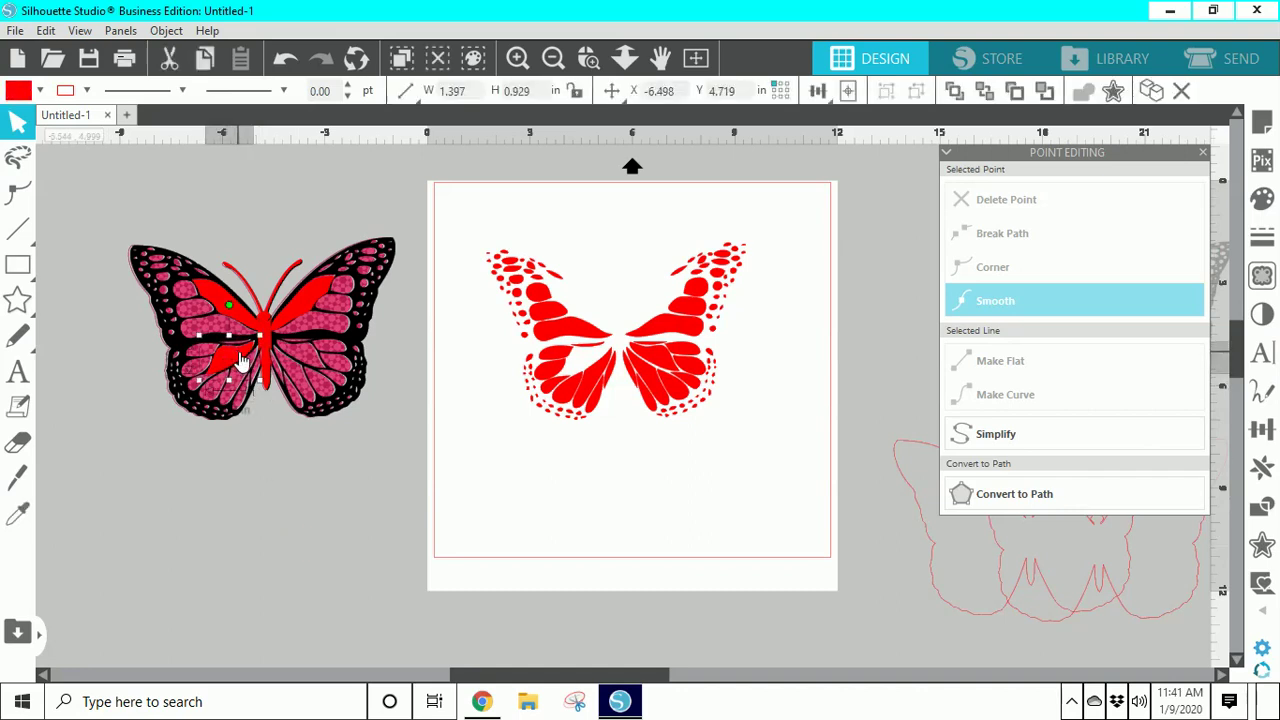
drag(239, 358, 243, 357)
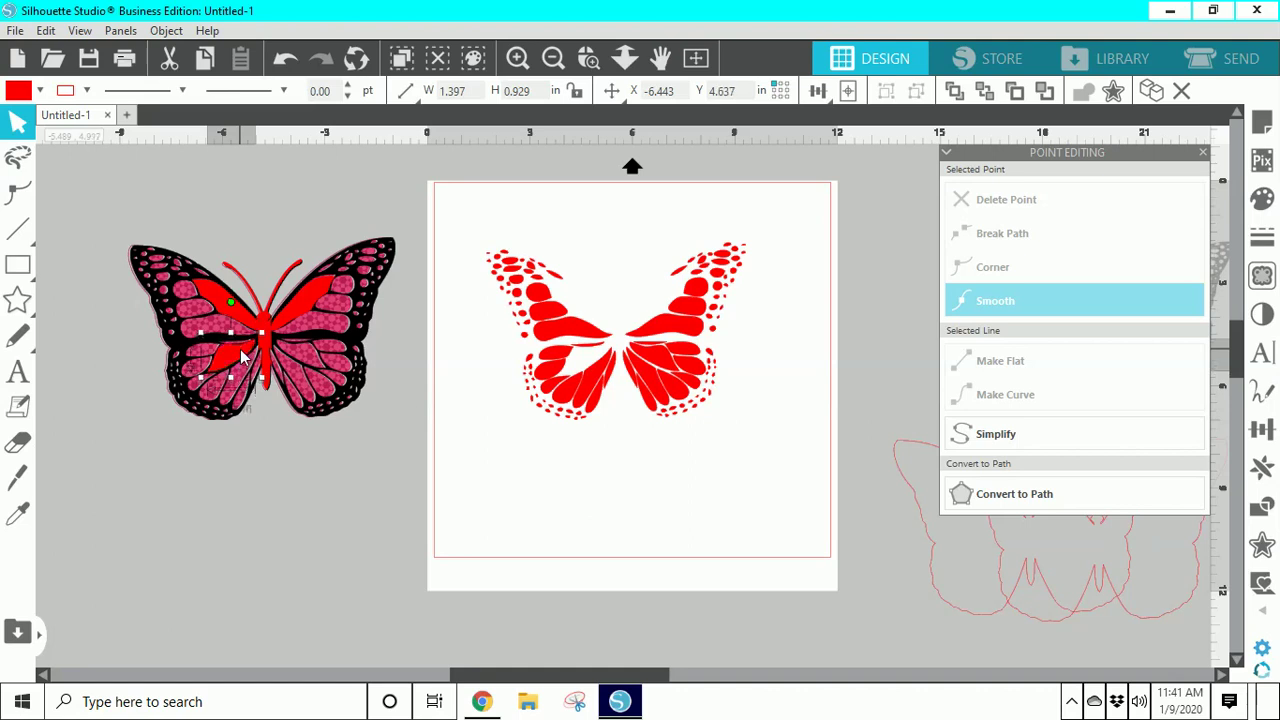
click(574, 493)
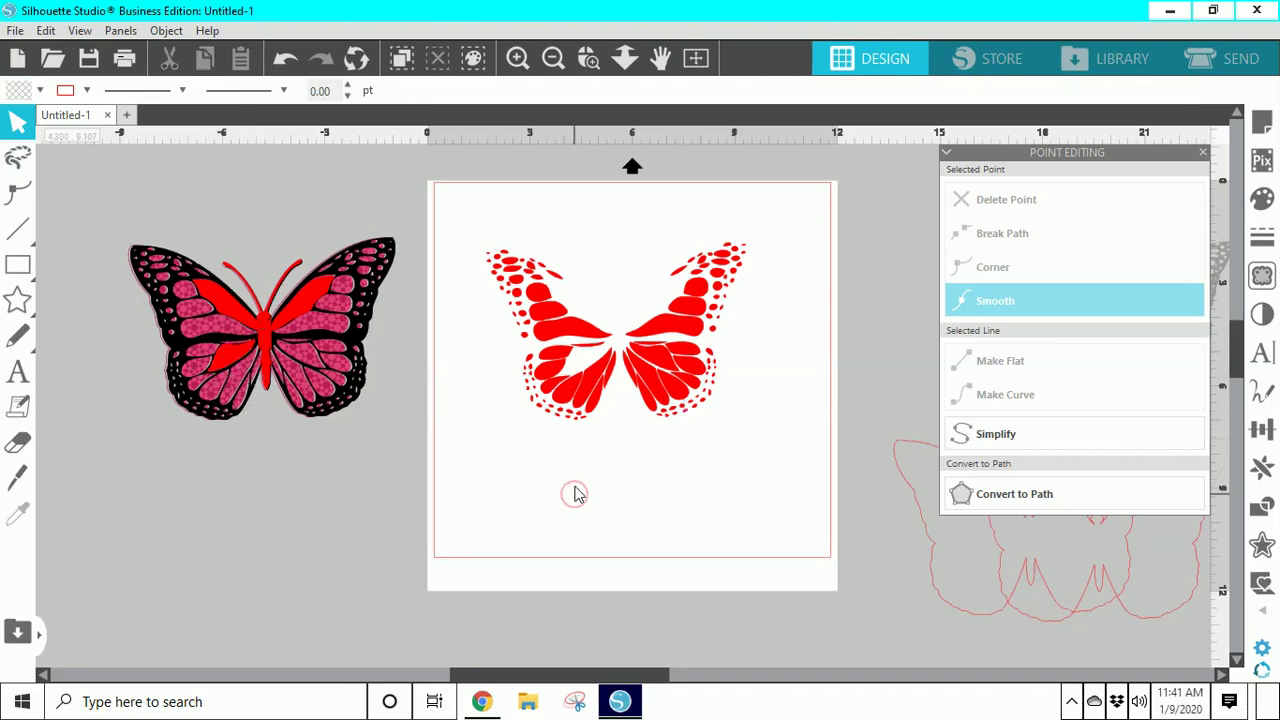
Place the large central red piece of the lower right wing over its matching section on the layered butterfly and align it
mouse_move(666, 368)
mouse_down()
mouse_move(437, 369)
mouse_move(310, 346)
mouse_move(311, 361)
mouse_up()
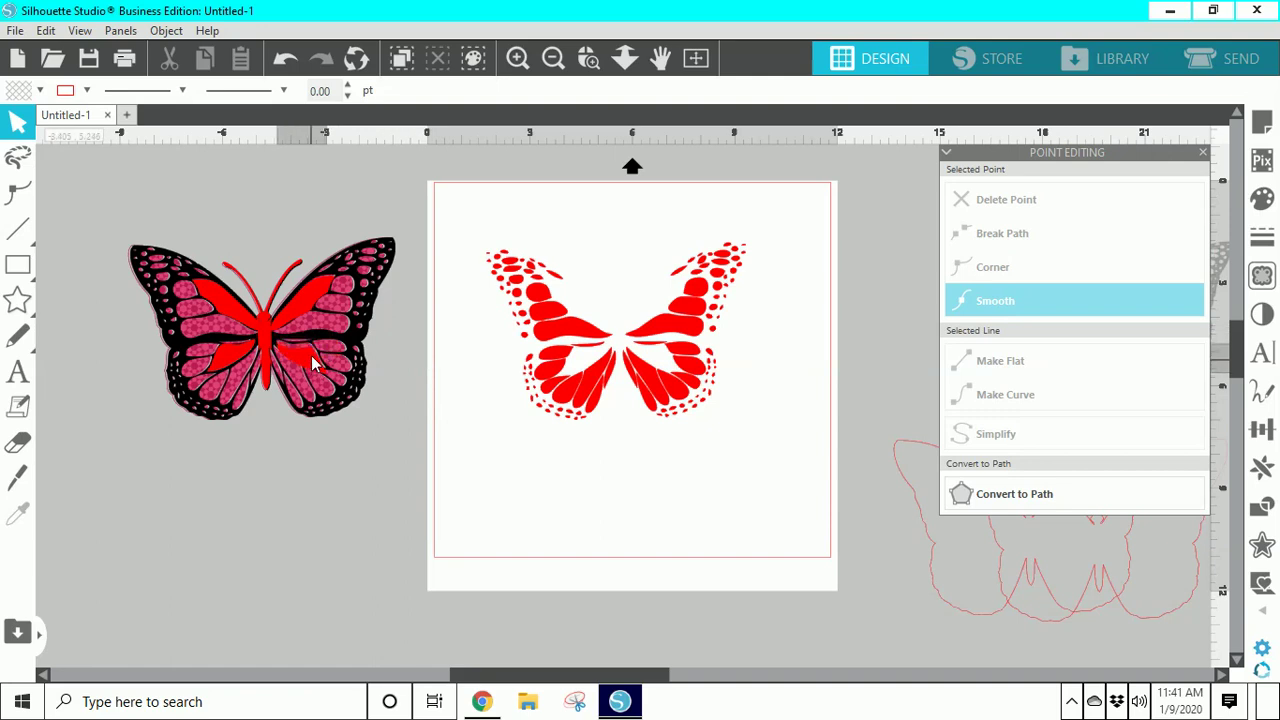
click(311, 357)
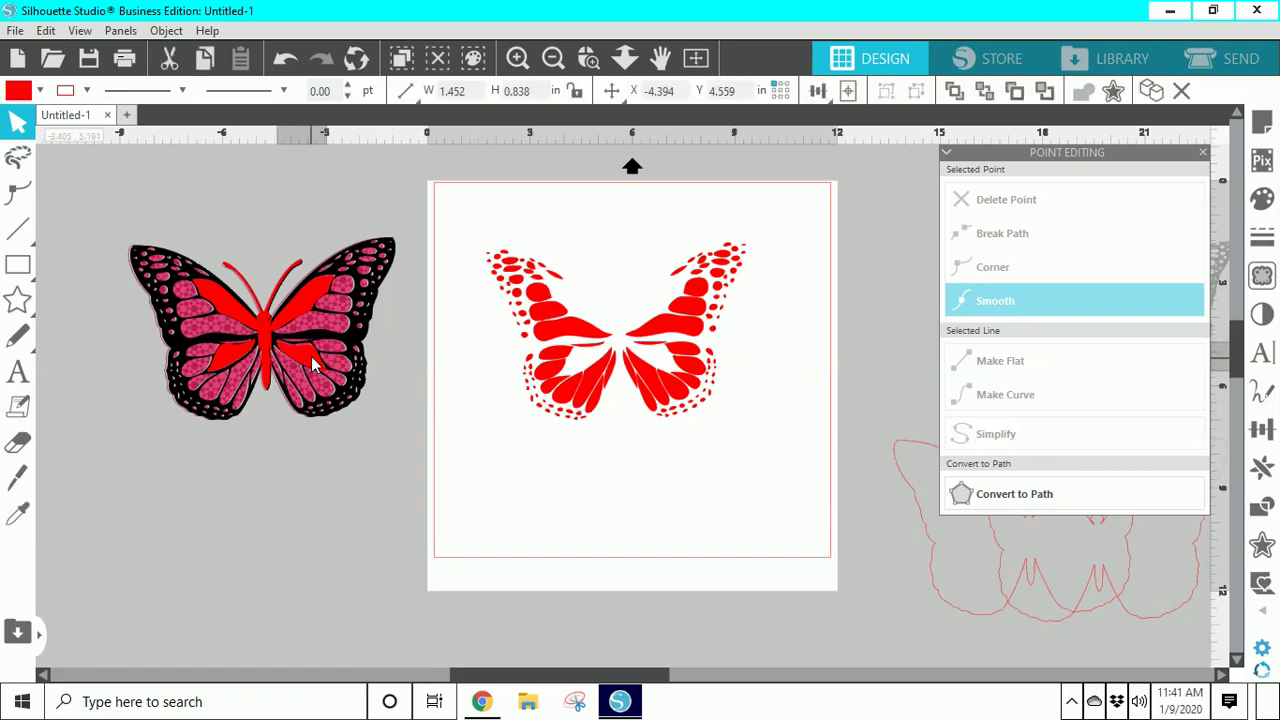
key(Escape)
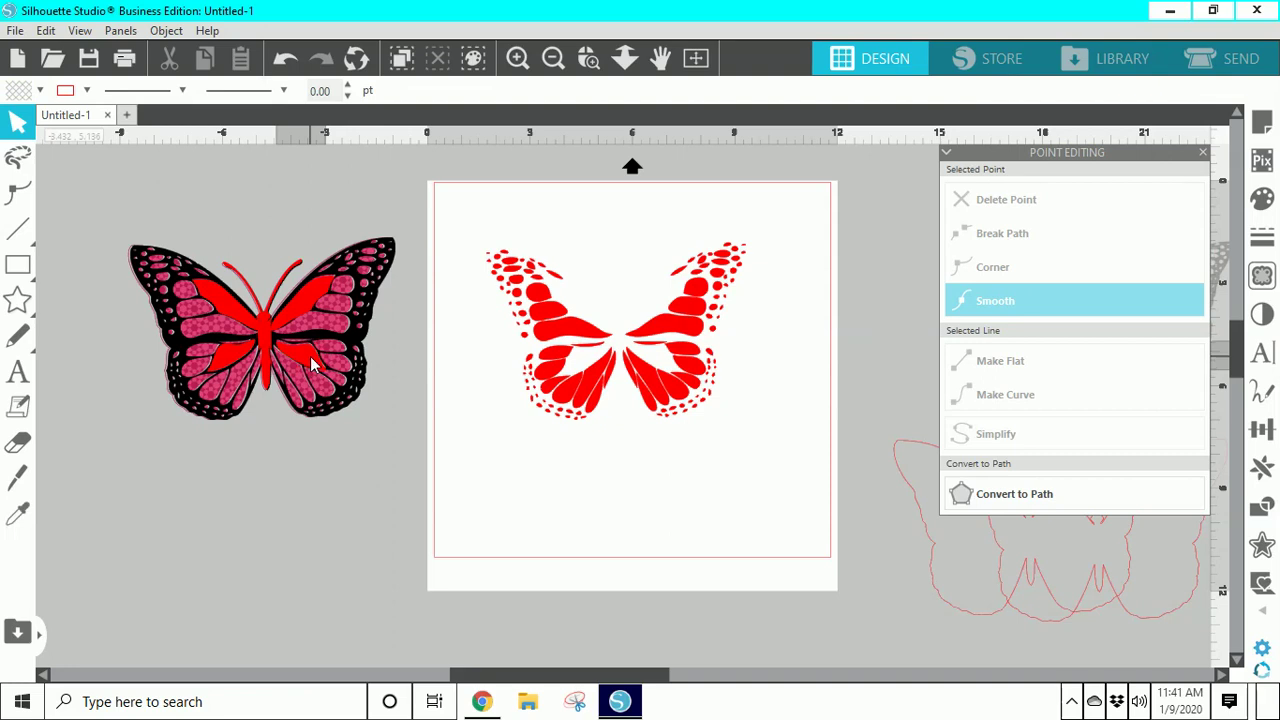
click(310, 356)
key(Escape)
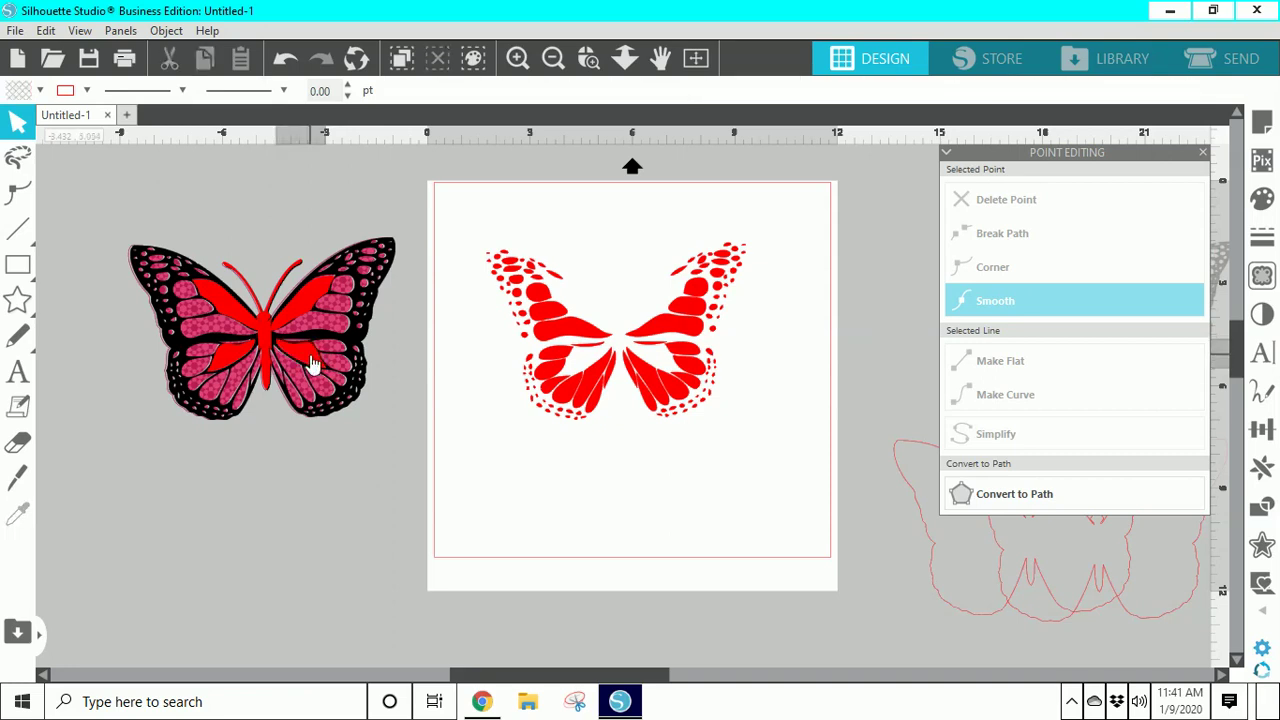
key(Escape)
click(223, 528)
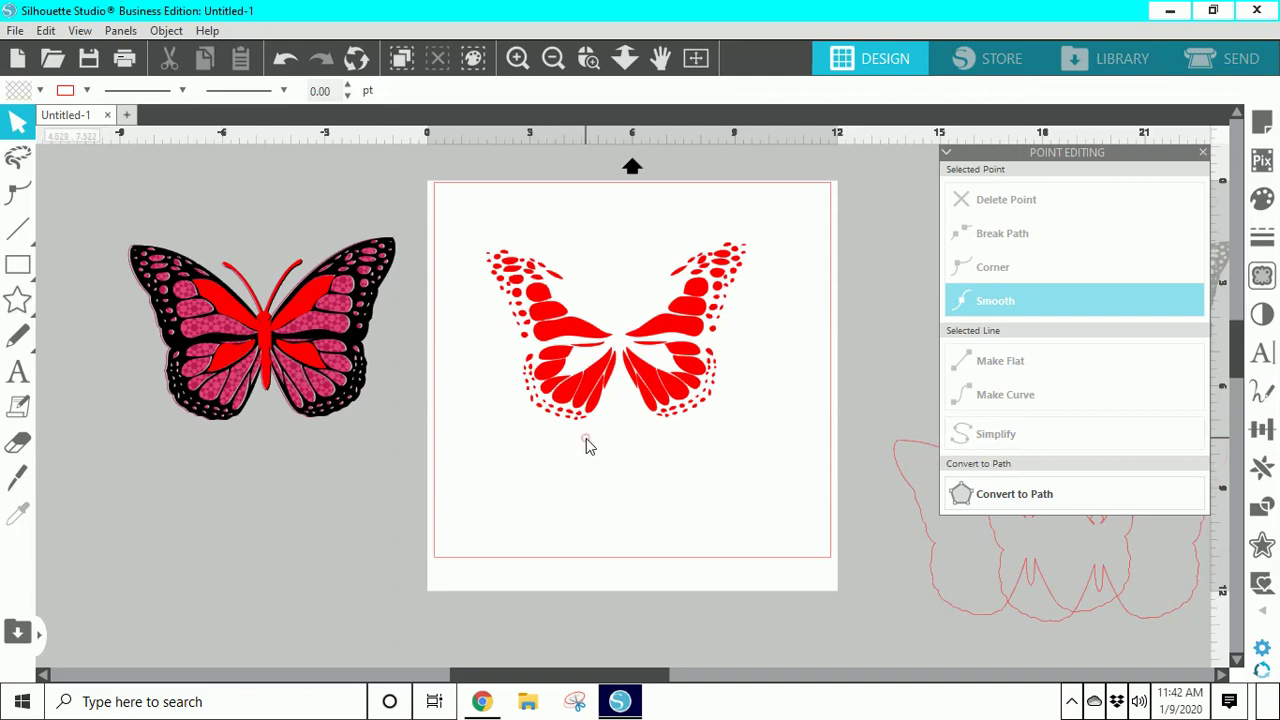
Place the long red piece nearest the body from each lower wing's bottom edge over its matching section on the layered butterfly
drag(588, 408, 466, 423)
drag(340, 425, 232, 415)
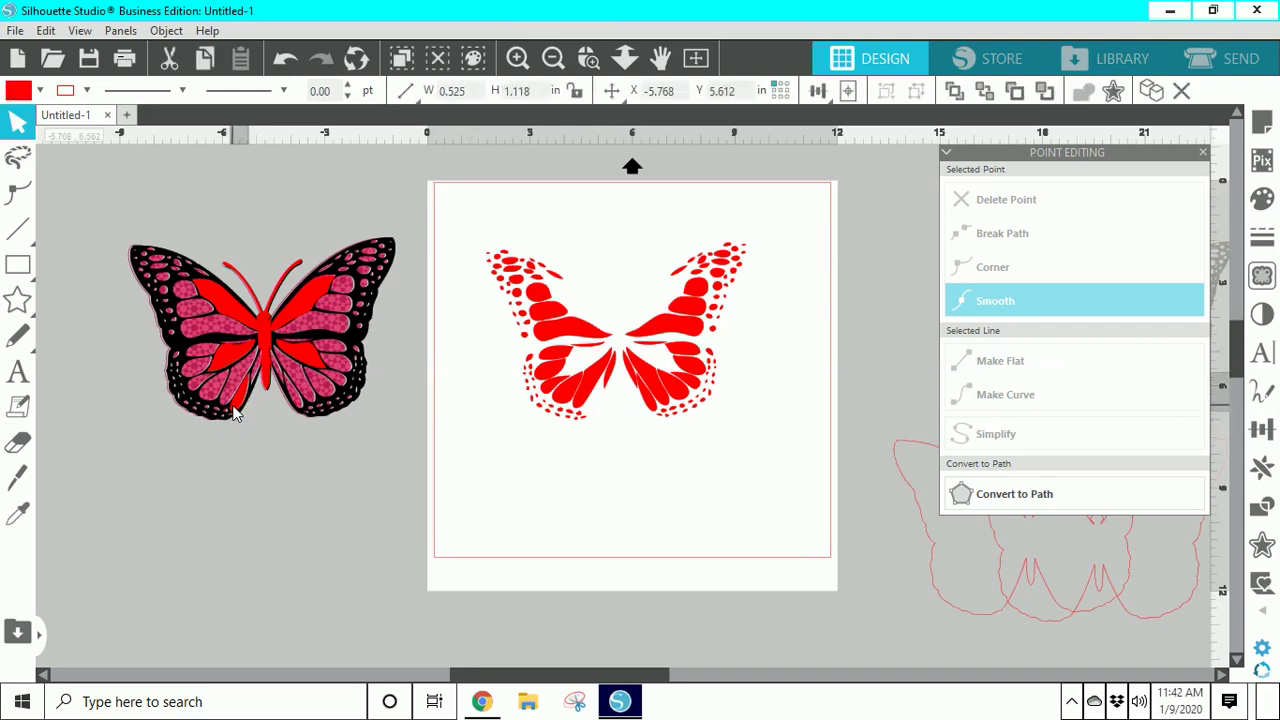
click(634, 428)
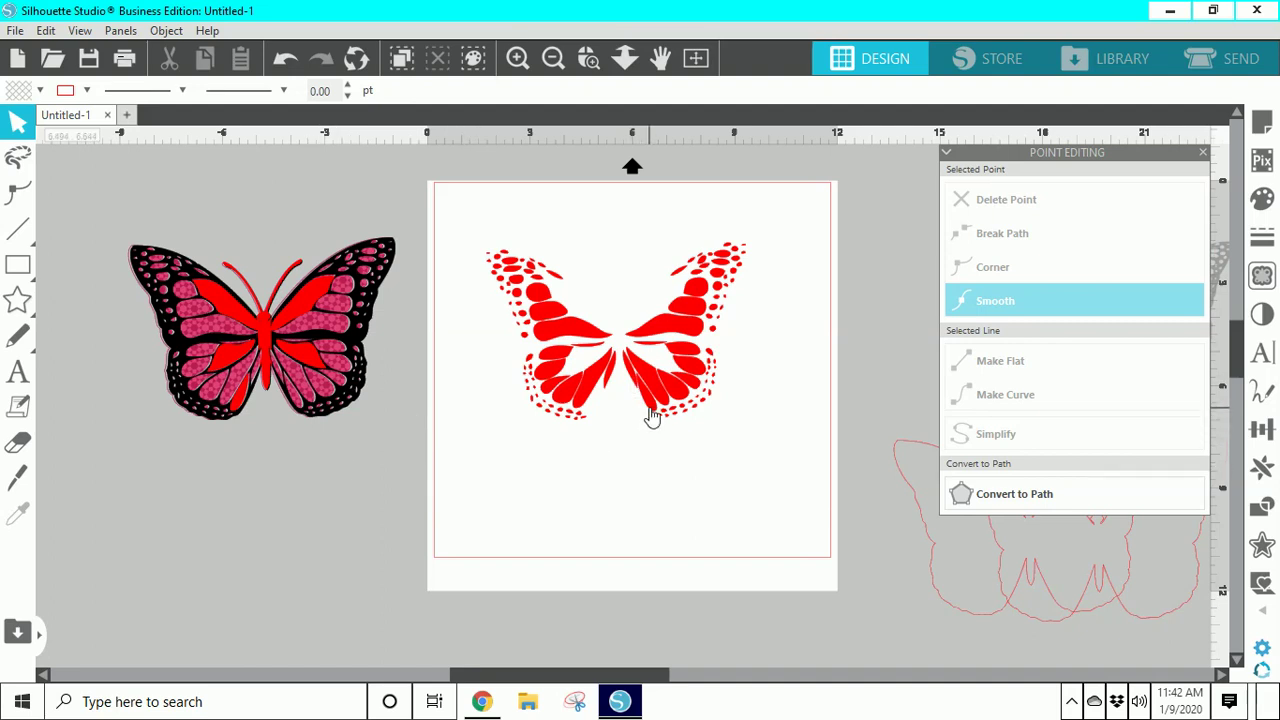
click(296, 405)
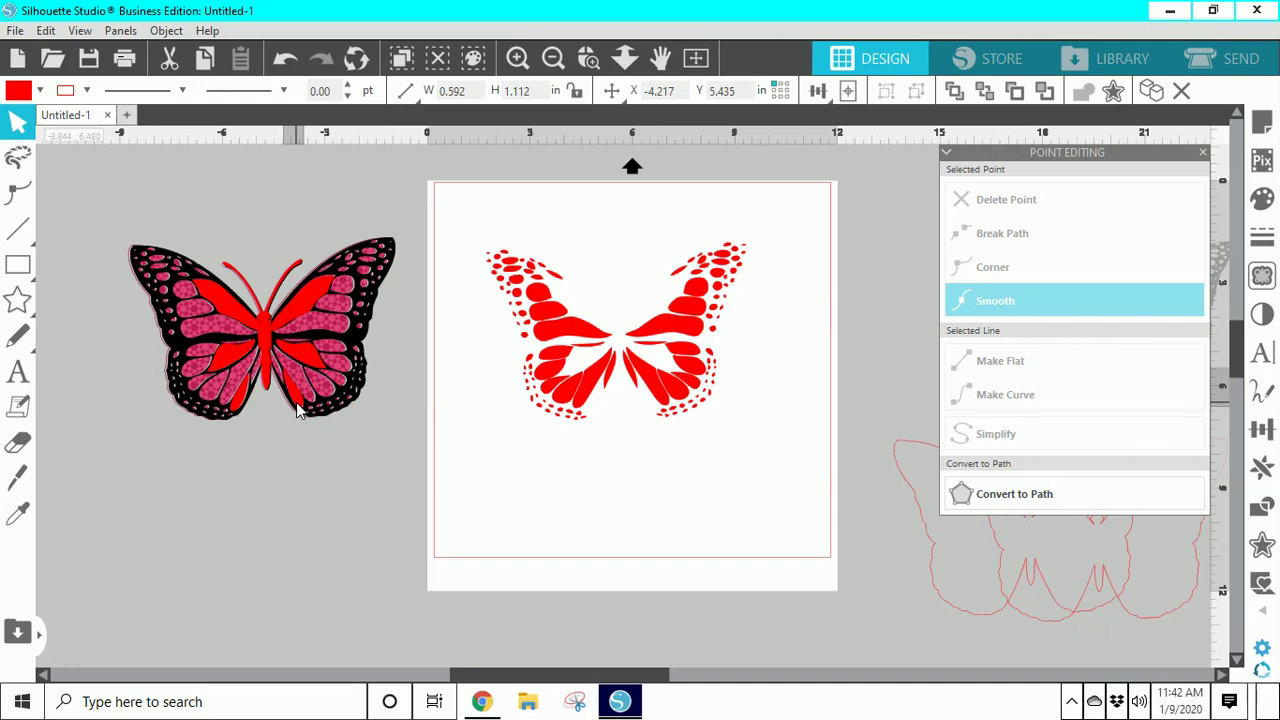
click(317, 573)
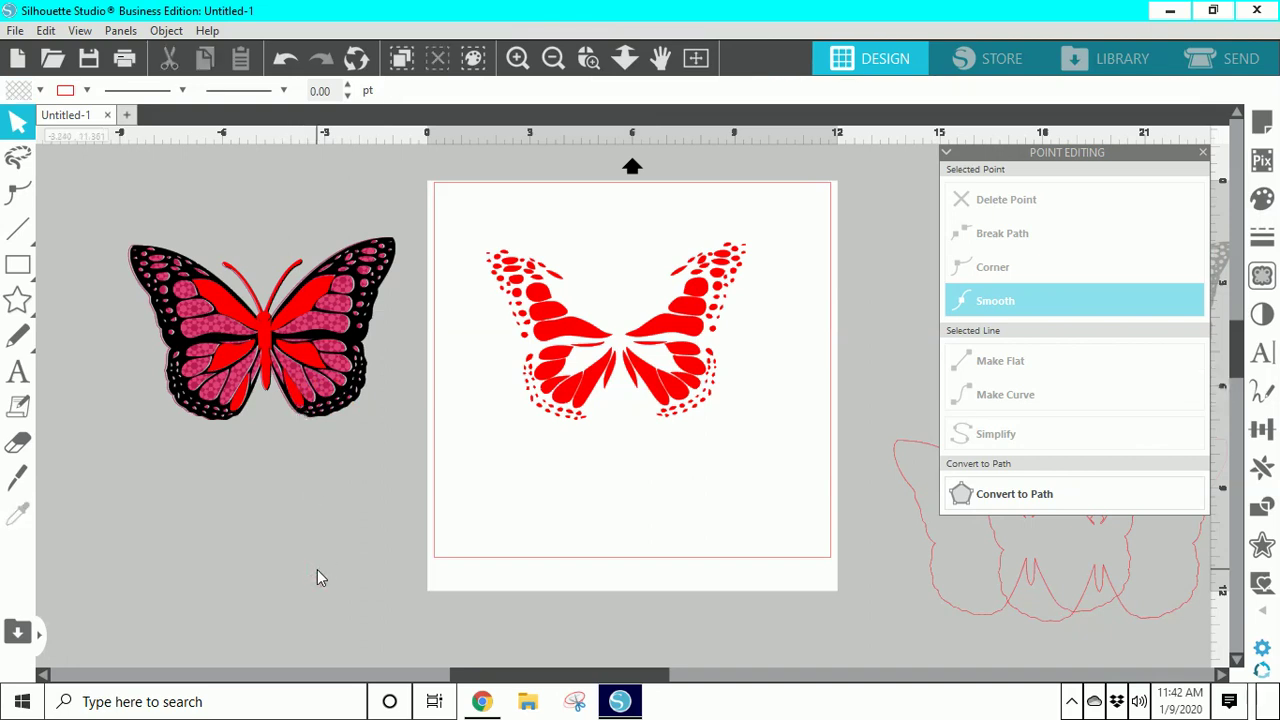